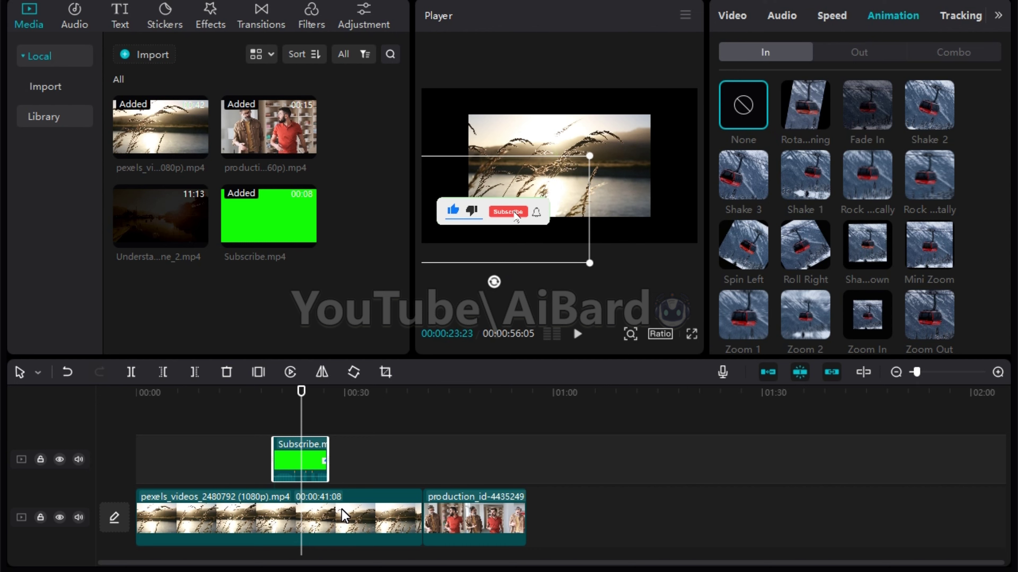
Give the pexels_videos clip on the main track the "Rota...ning" In animation and the Fade Out animation
click(344, 515)
click(231, 427)
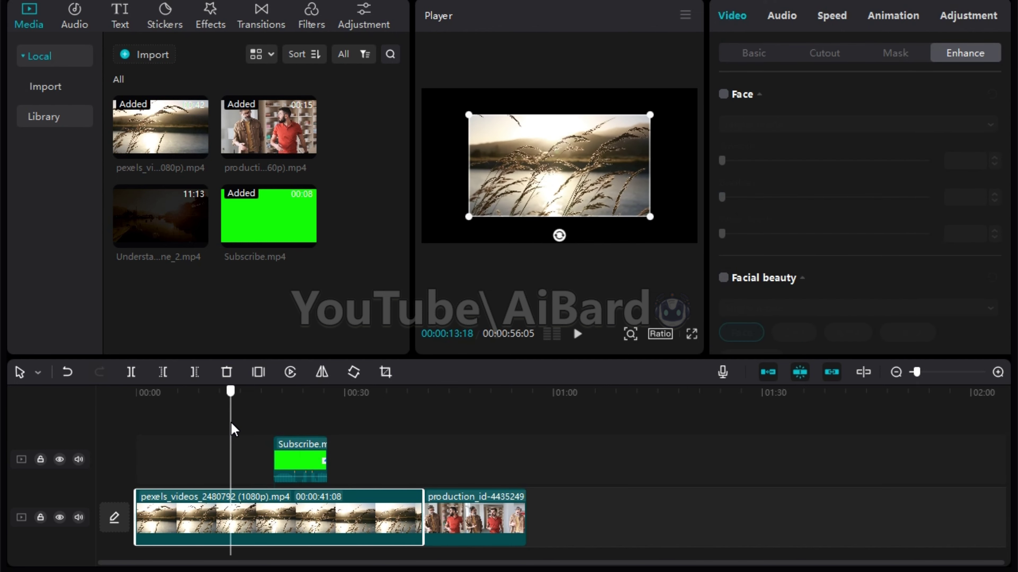
click(876, 18)
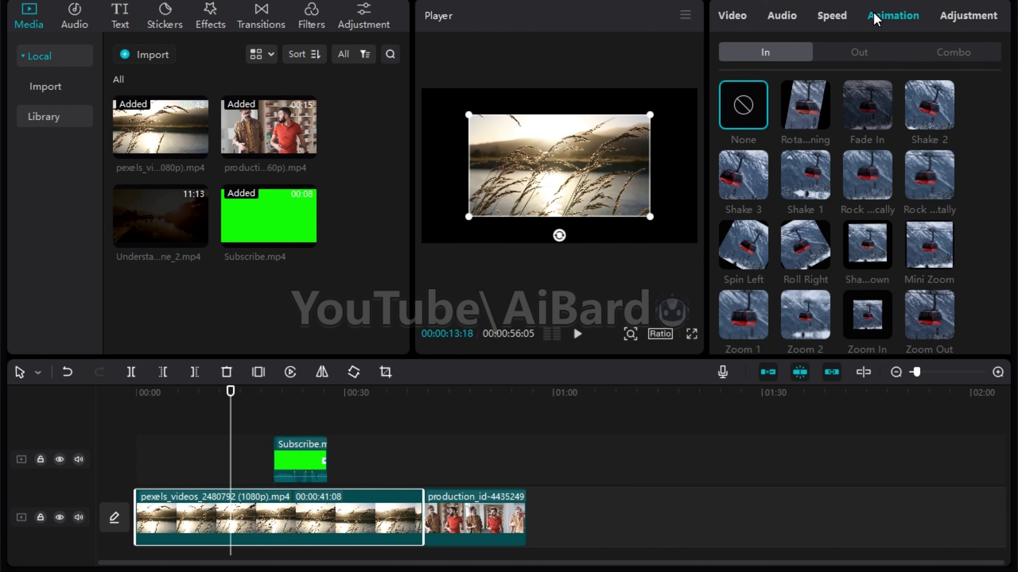
click(811, 114)
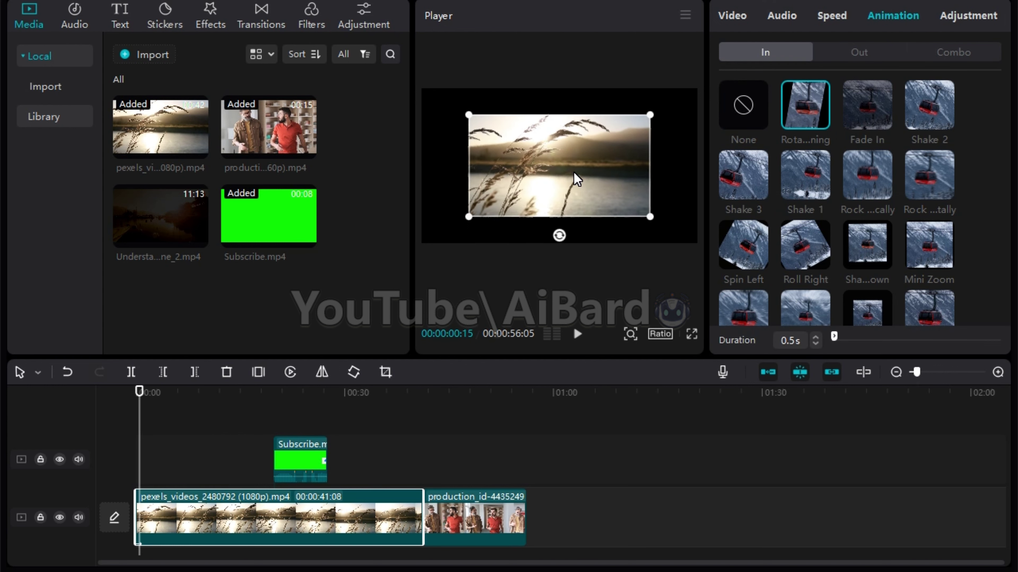
click(849, 56)
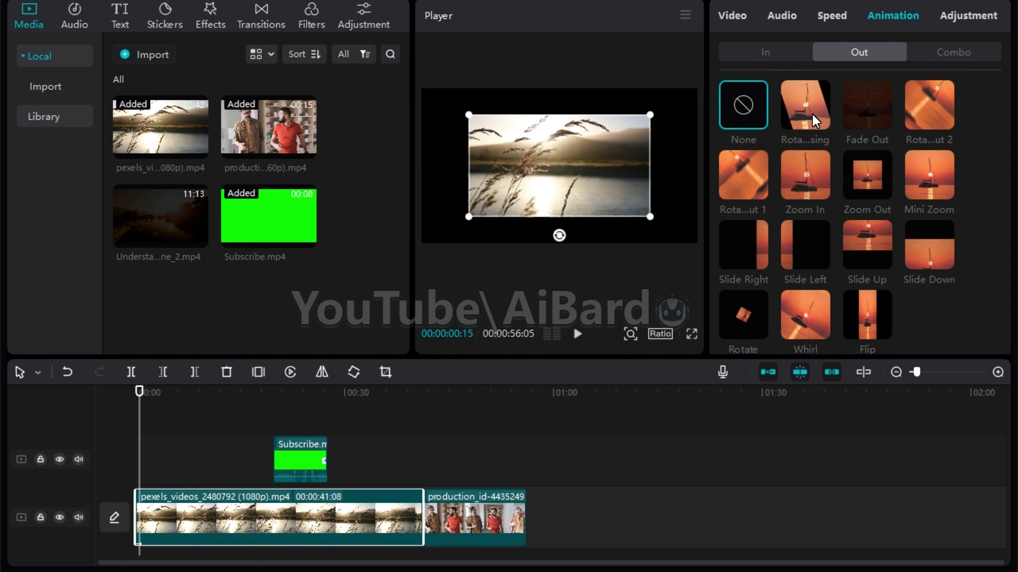
click(880, 110)
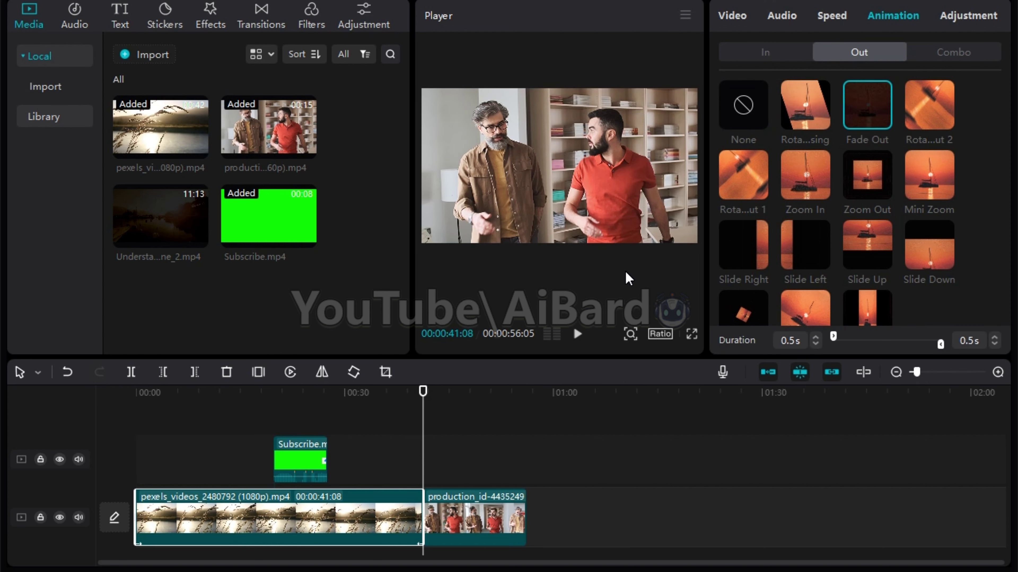
Try the "Wave...lide" combo animation on the pexels_videos clip and reset the combo animation to None
click(943, 56)
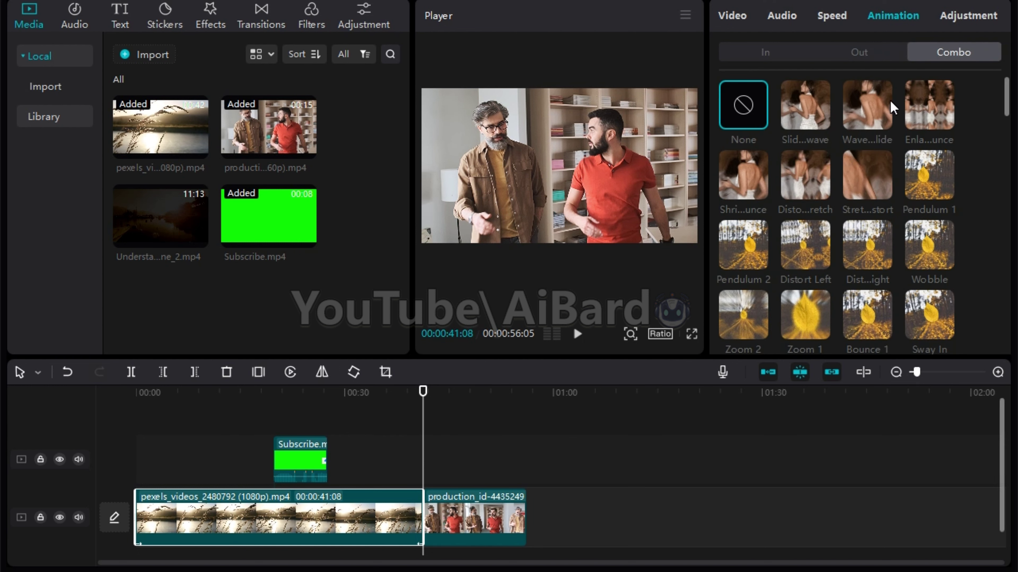
click(883, 105)
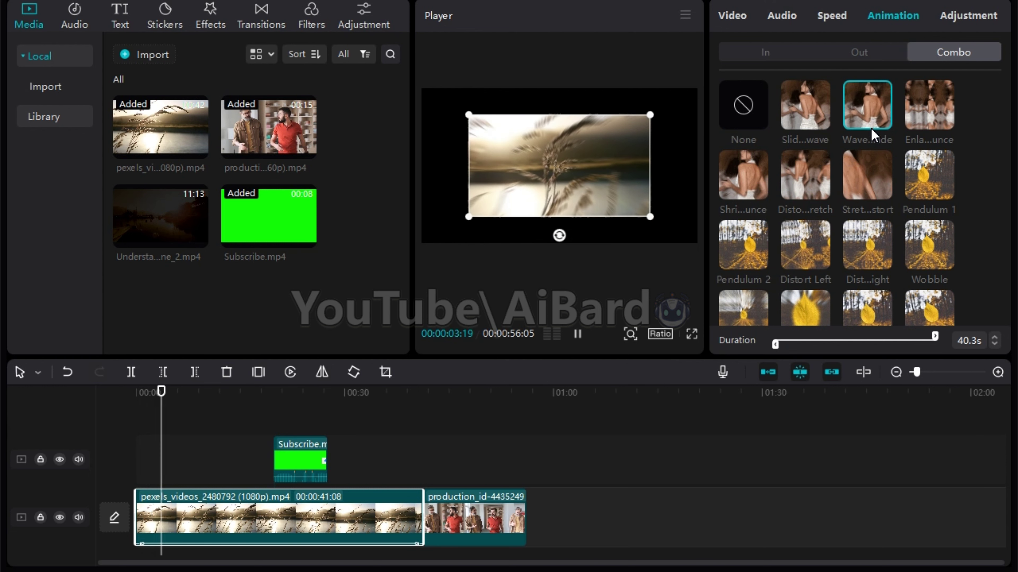
click(752, 105)
Examine the pexels_videos clip's Basic, HSL and Curves colour adjustment settings
click(958, 19)
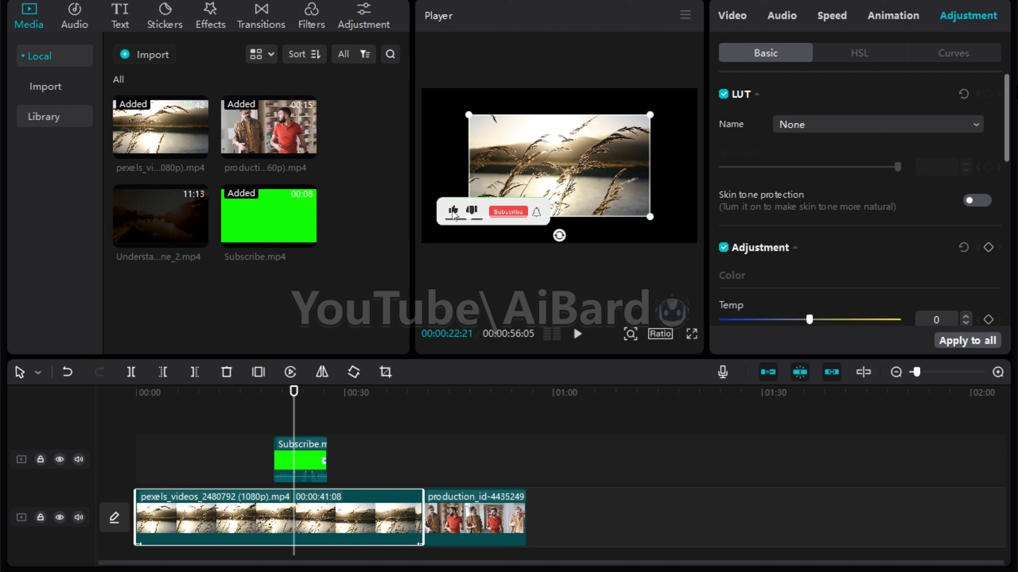
scroll(851, 200, down, 10)
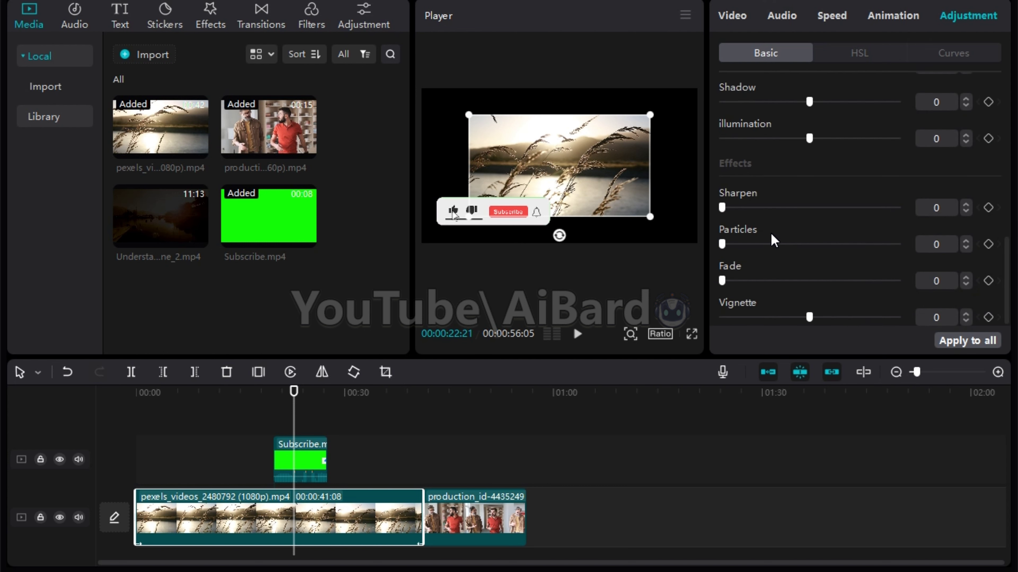
scroll(801, 233, up, 10)
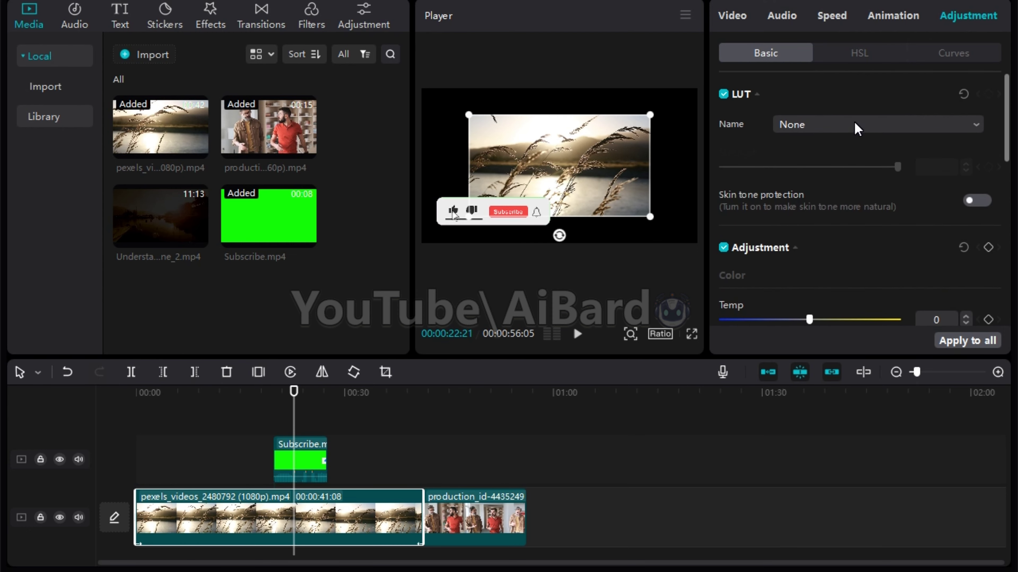
click(859, 60)
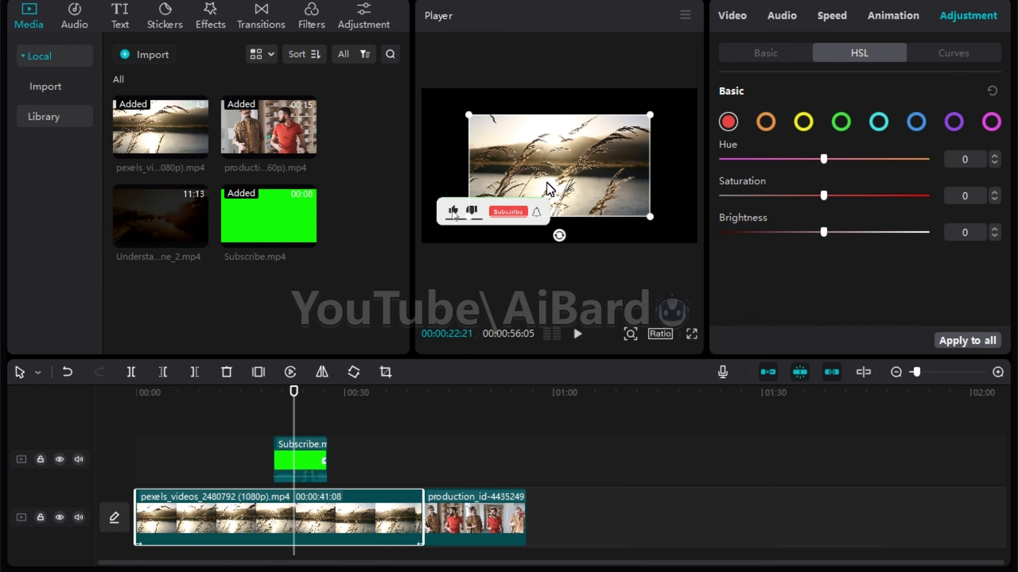
click(950, 56)
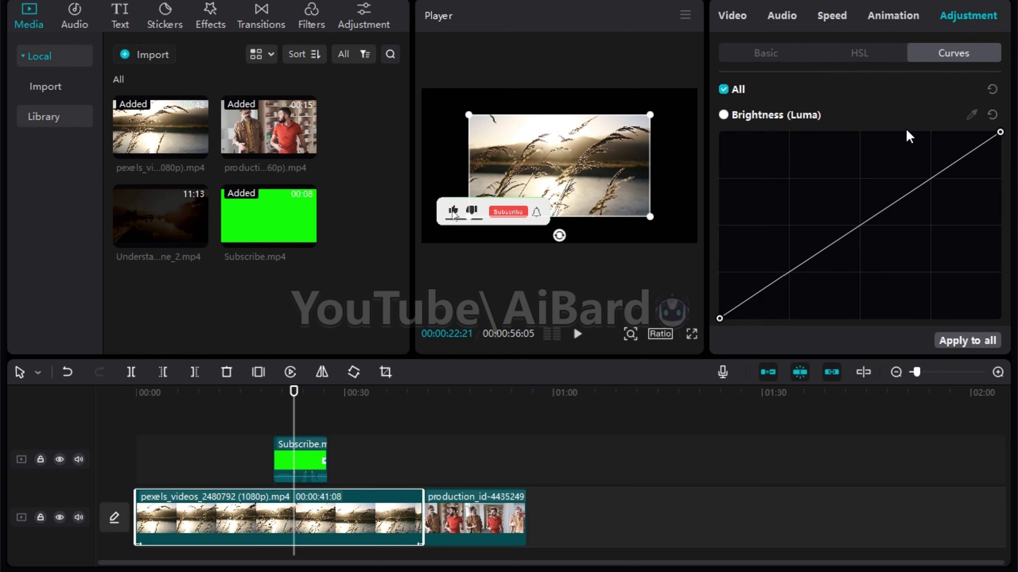
scroll(794, 216, down, 5)
scroll(795, 220, down, 2)
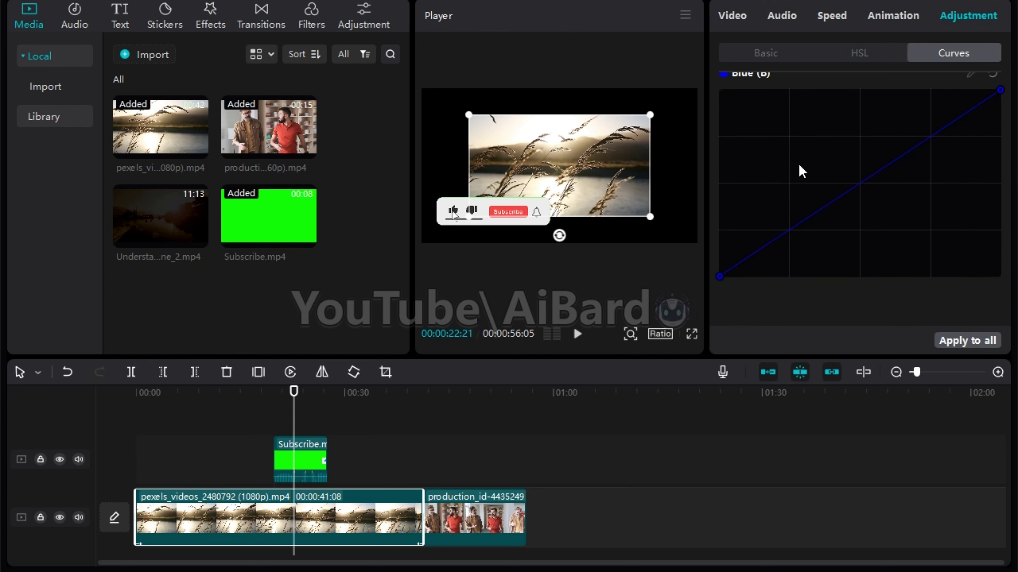
scroll(800, 169, up, 8)
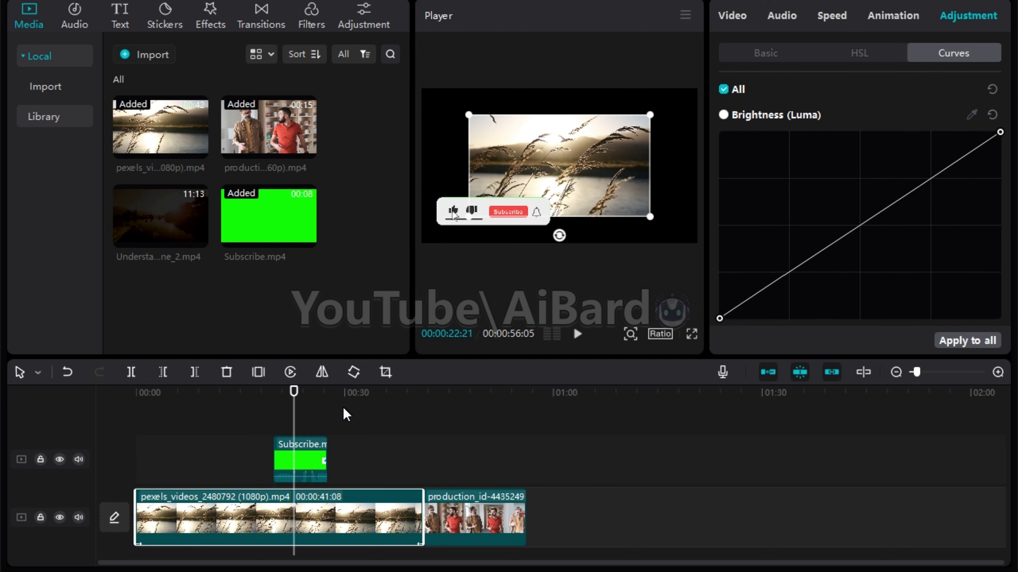
drag(300, 401, 281, 397)
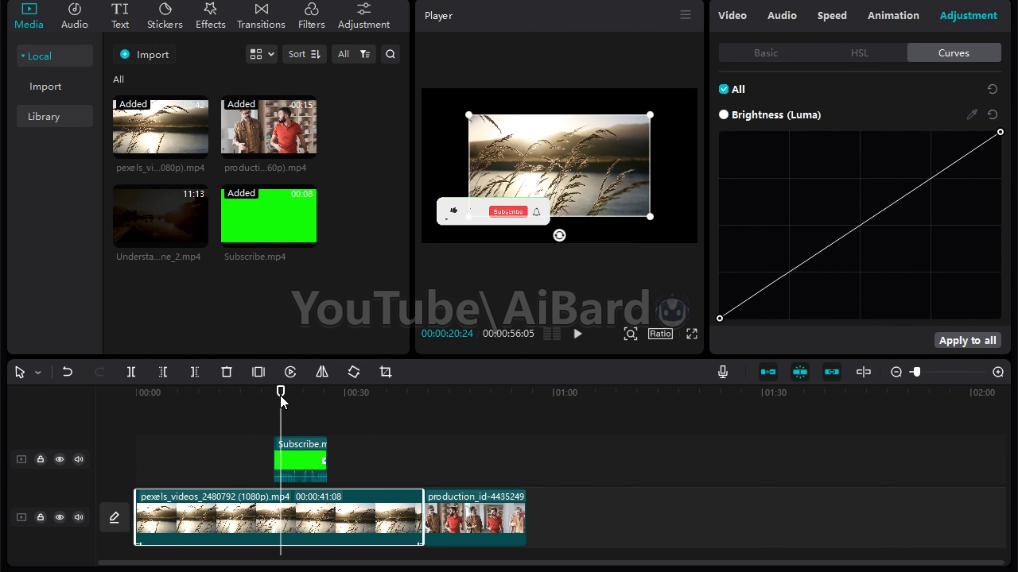
Download the song "Airplane overseas travel travel(1141375)" from the music library and place it beneath the main track from the timeline's start
click(77, 25)
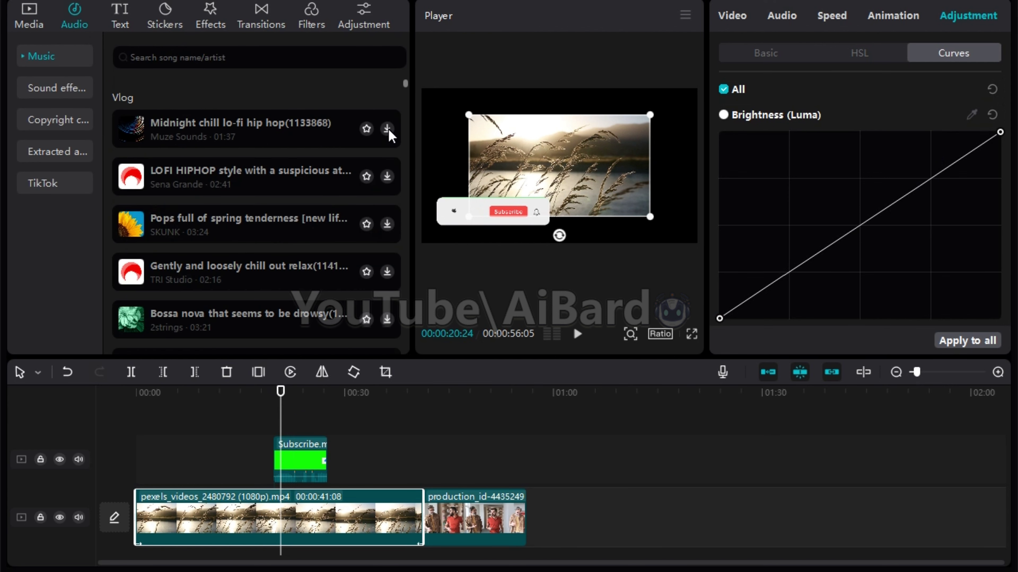
scroll(370, 252, down, 3)
scroll(401, 203, up, 3)
scroll(357, 262, down, 6)
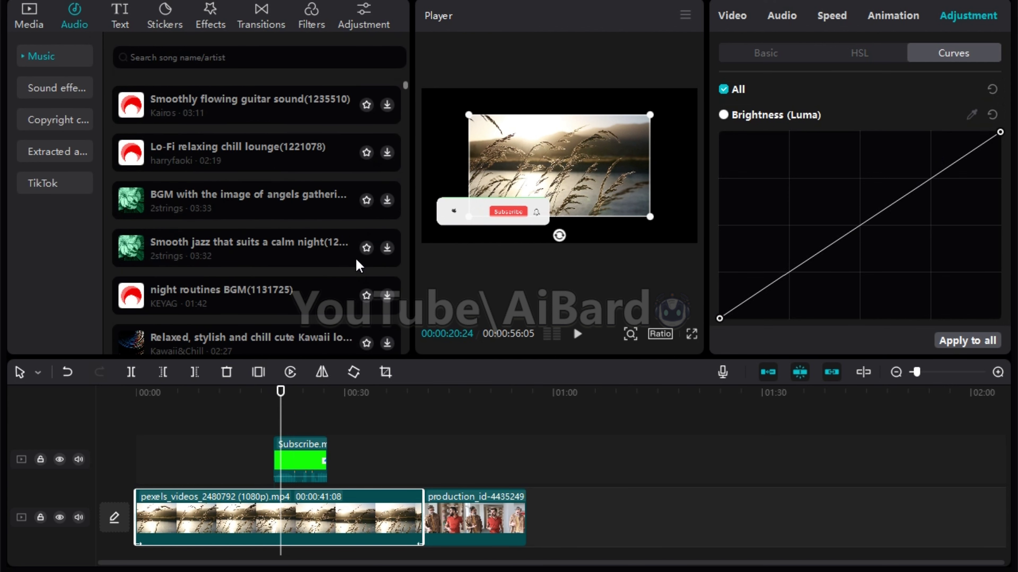
scroll(360, 265, down, 5)
click(387, 249)
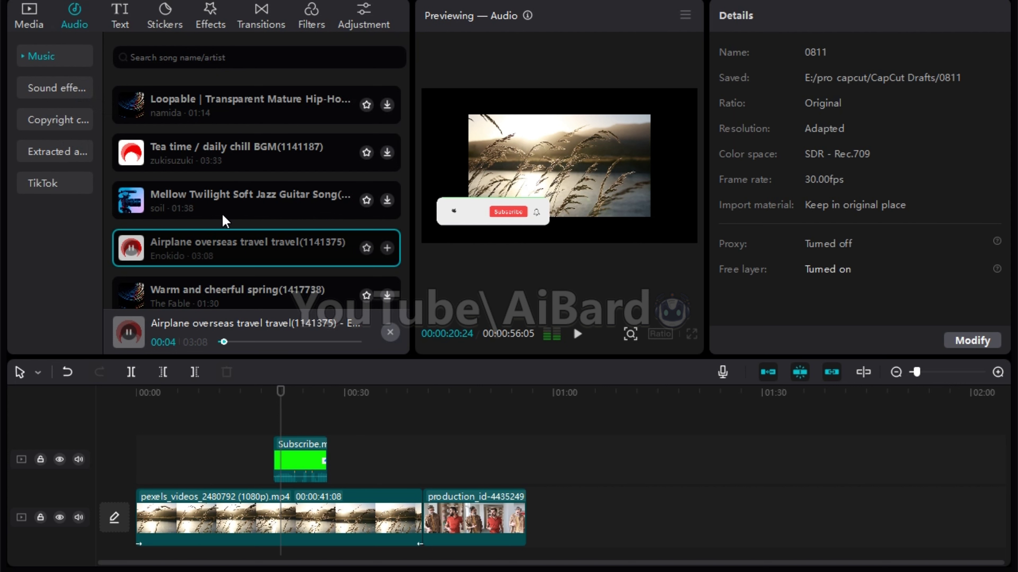
scroll(274, 241, down, 5)
scroll(277, 200, up, 4)
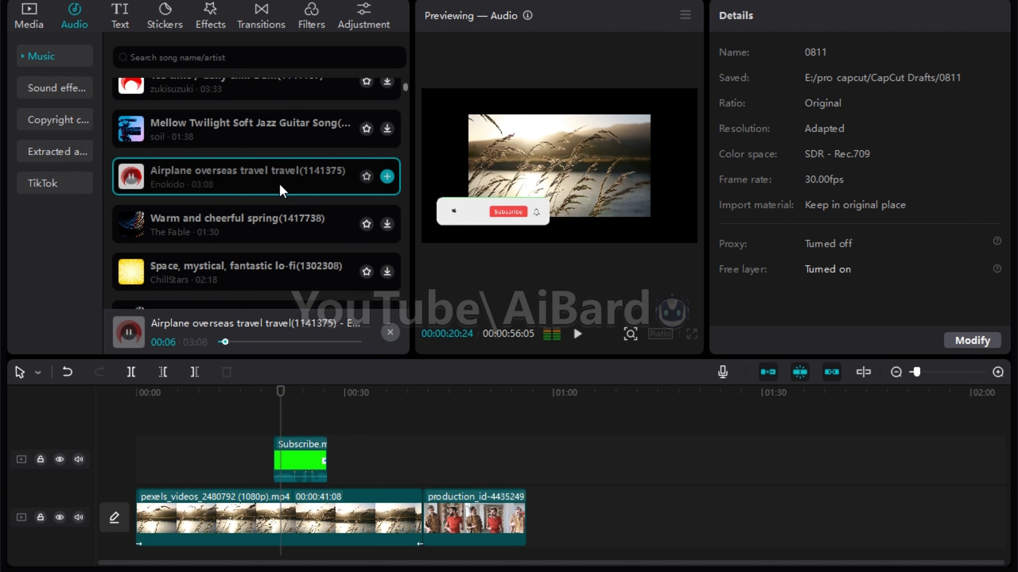
drag(279, 177, 131, 531)
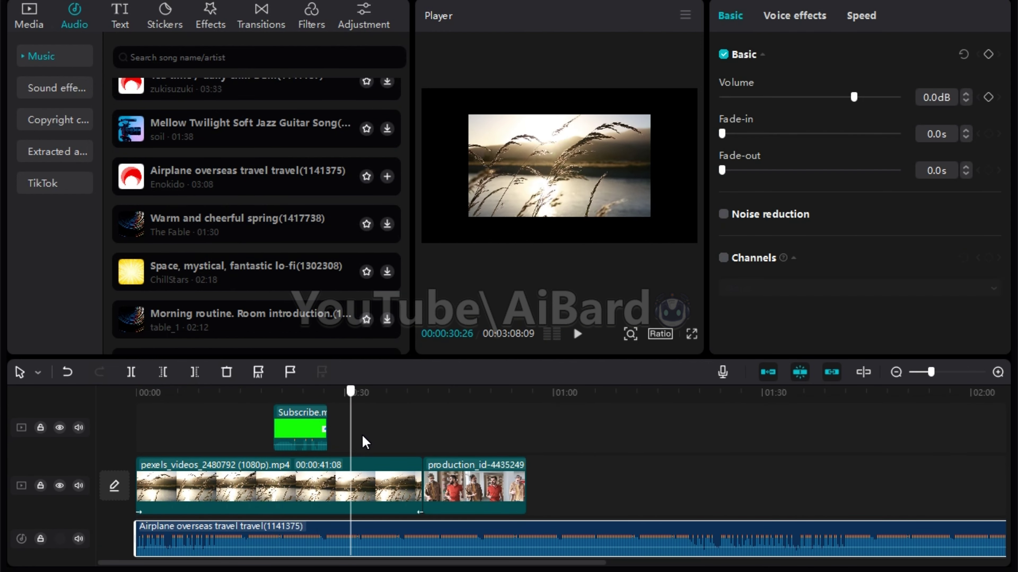
Add a default text clip on its own track above the video clips, starting at about 5 seconds
click(125, 13)
mouse_move(154, 106)
drag(143, 91, 184, 398)
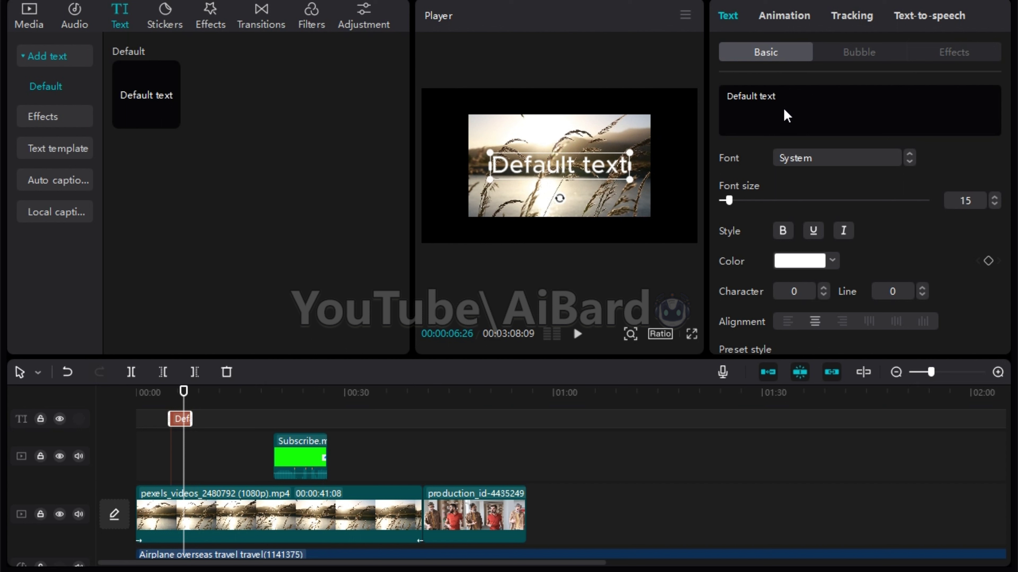
Examine the text clip's font list, style settings, speech bubbles and text effects
drag(786, 114, 726, 107)
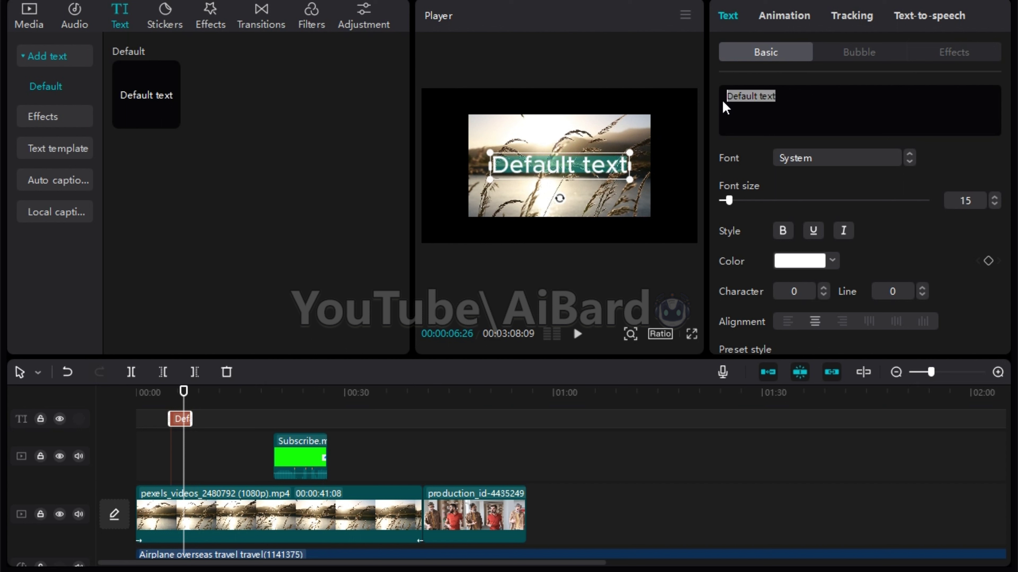
click(813, 160)
scroll(881, 260, down, 6)
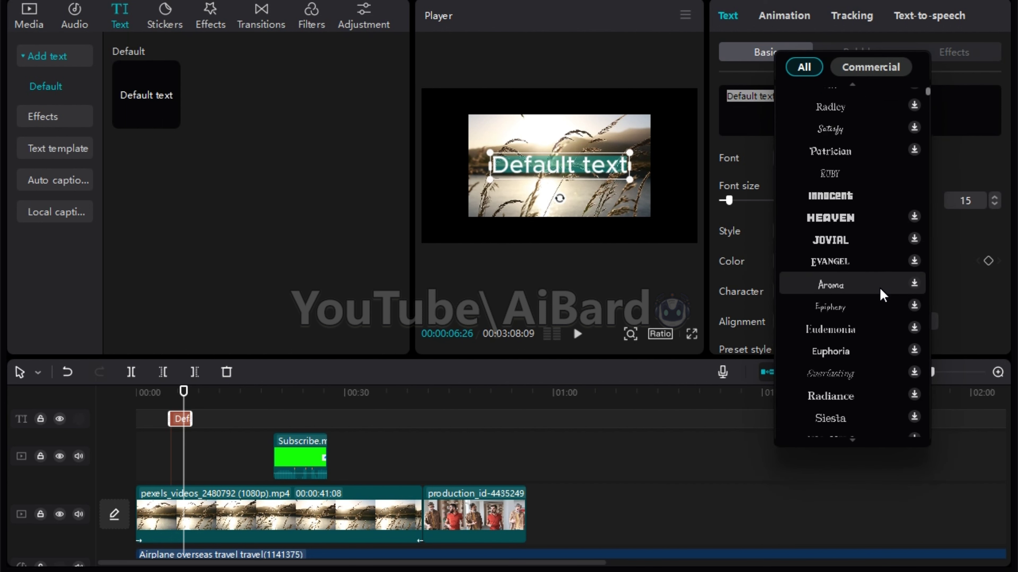
scroll(899, 261, down, 5)
click(977, 175)
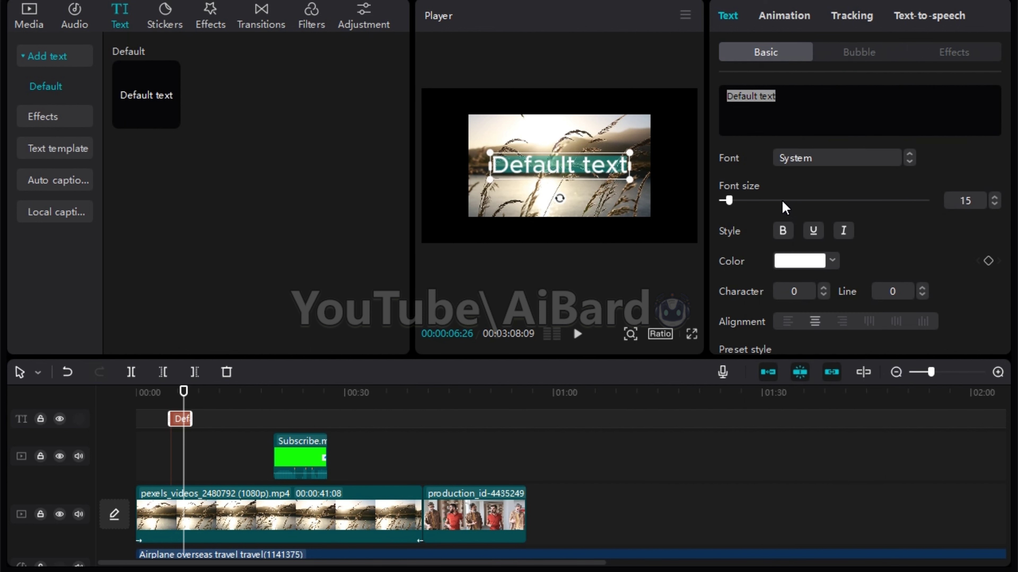
scroll(833, 230, down, 10)
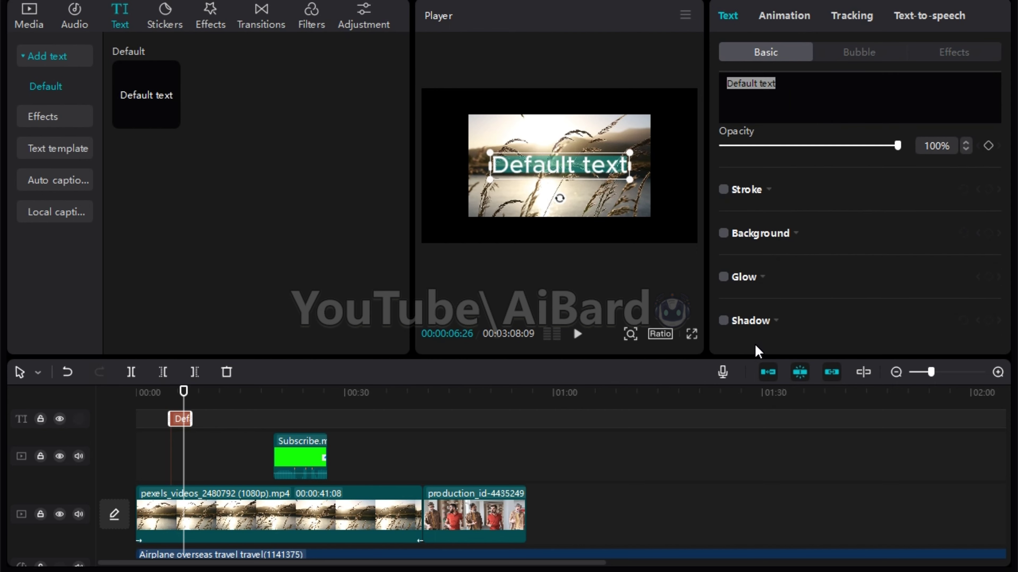
scroll(741, 220, up, 10)
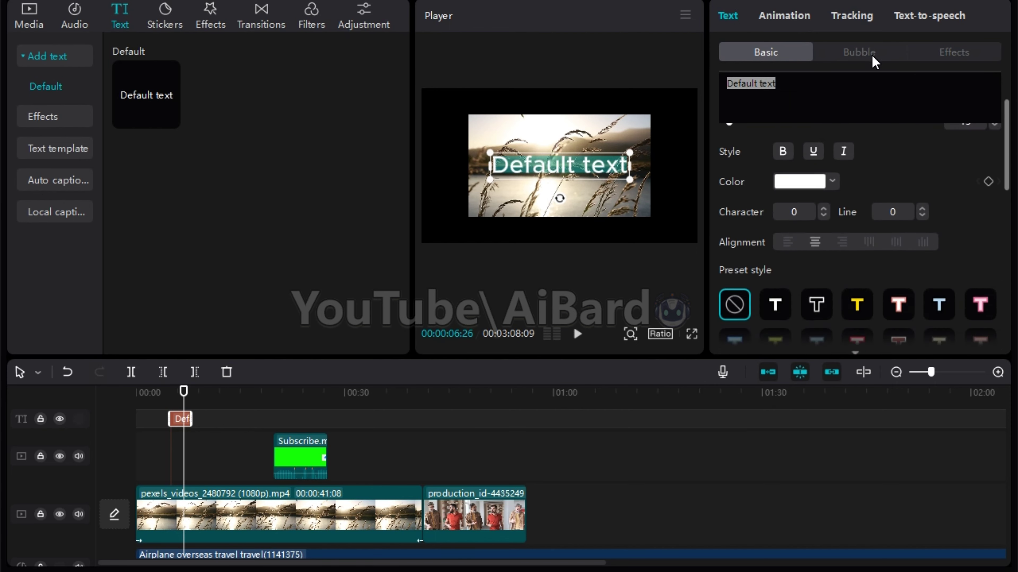
click(869, 55)
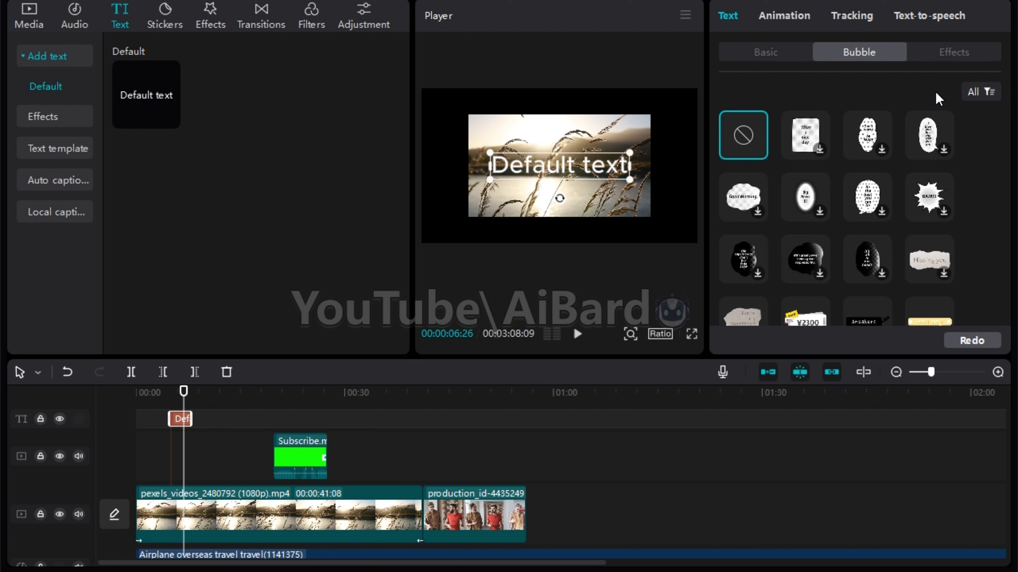
click(952, 56)
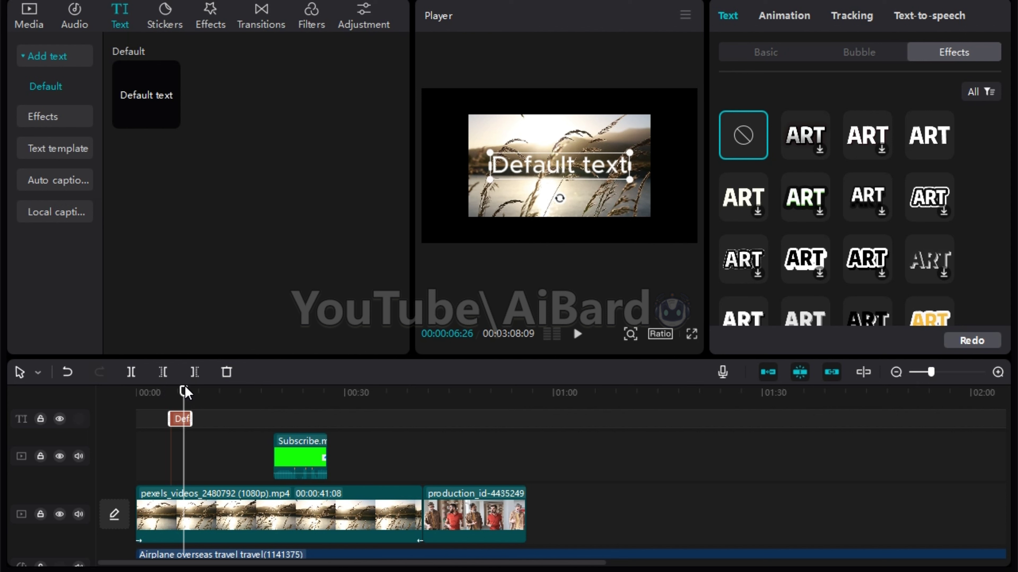
Add the double-X sticker from Favorites at about 10 seconds and enlarge it in the preview to nearly the inset picture's width
click(164, 20)
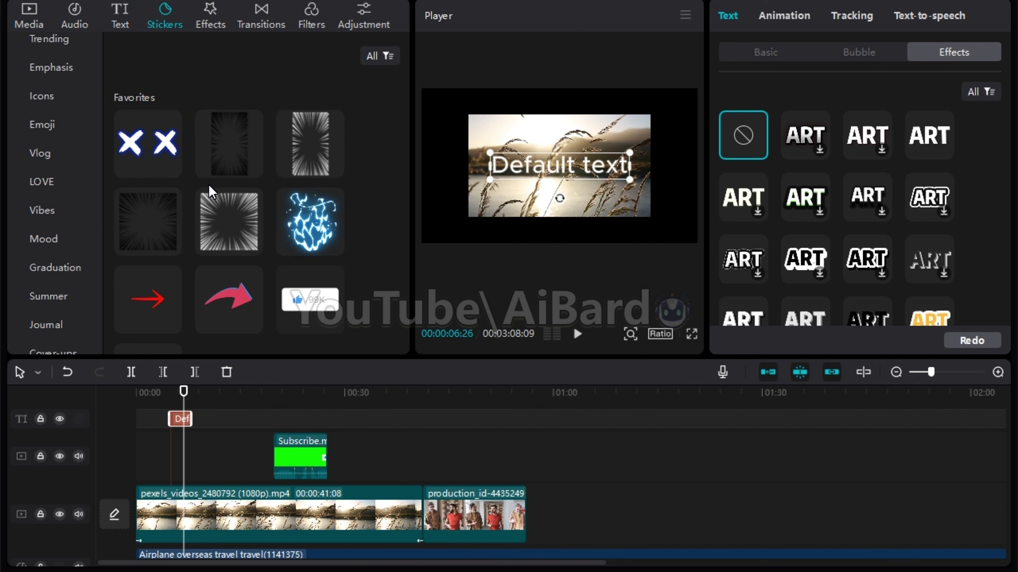
scroll(210, 192, down, 10)
scroll(237, 180, up, 5)
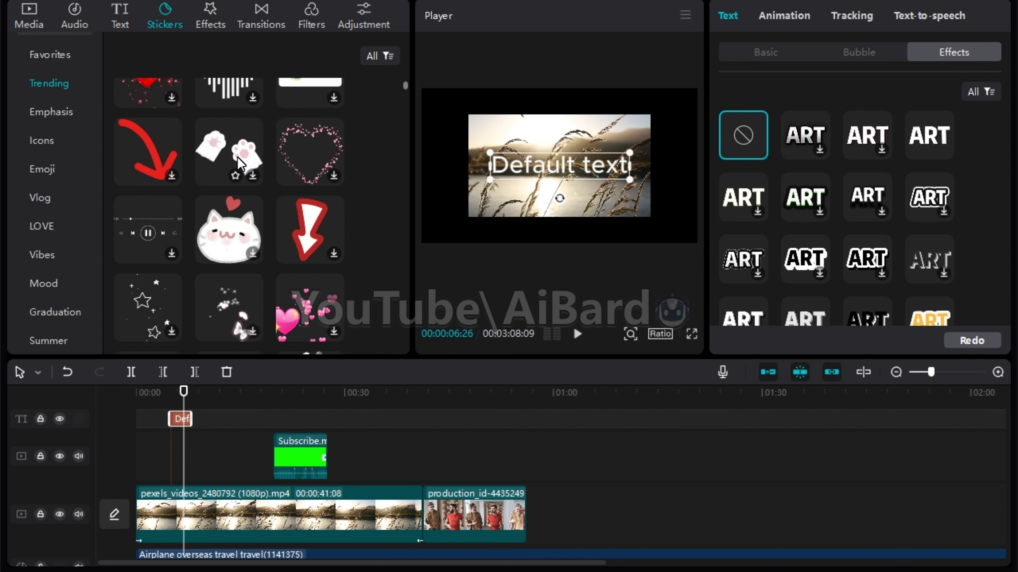
scroll(238, 164, up, 5)
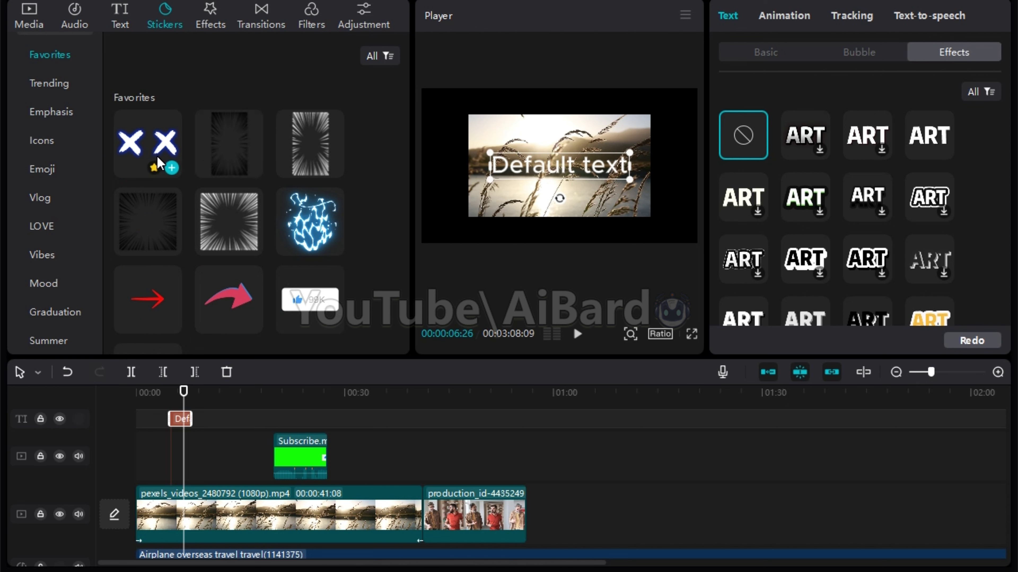
drag(148, 140, 209, 448)
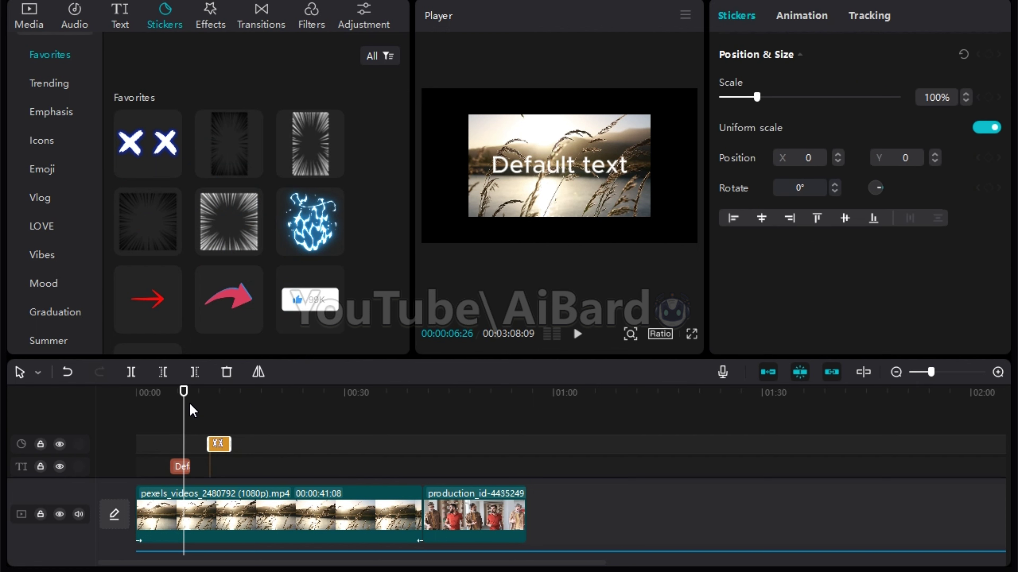
drag(188, 415, 224, 426)
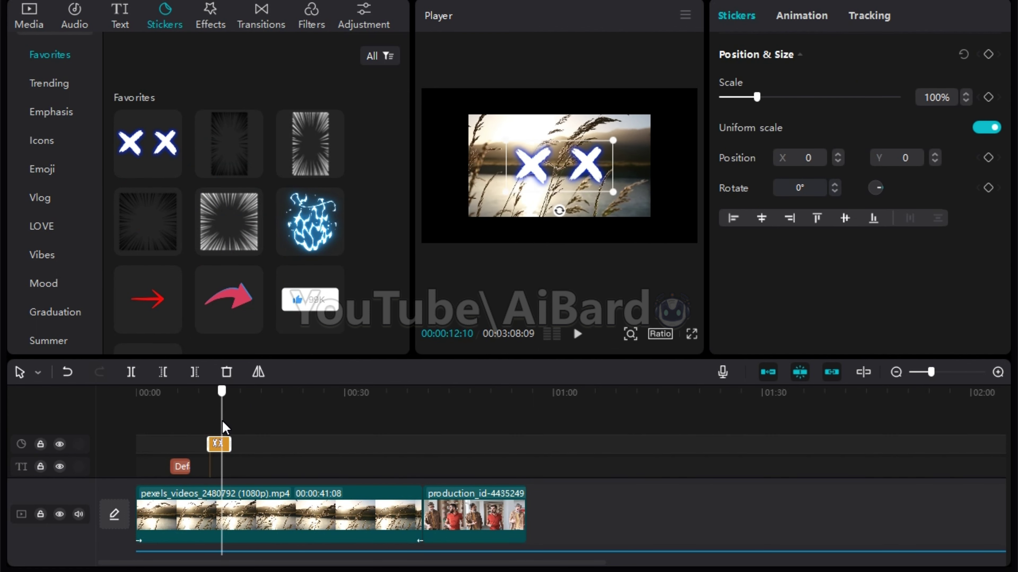
drag(612, 195, 656, 230)
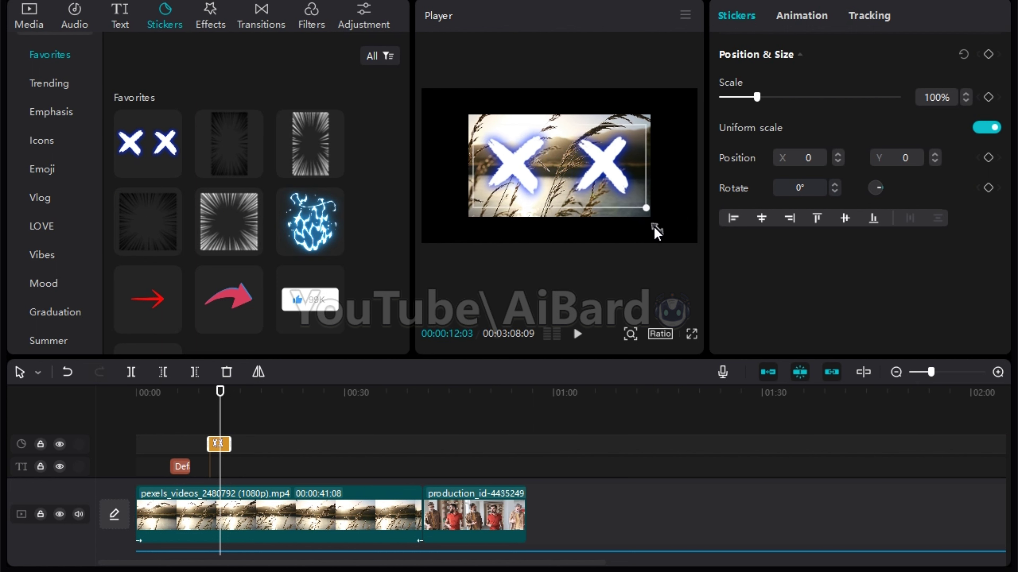
Position the playhead at the cut between the two clips and remove the out animation from the first clip
click(206, 16)
drag(222, 401, 364, 401)
click(423, 445)
click(407, 515)
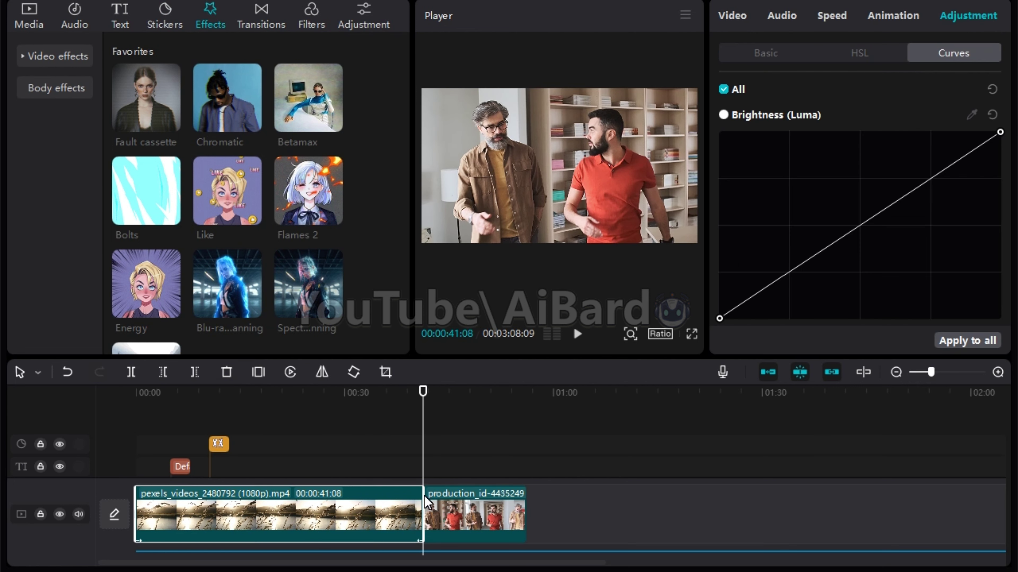
click(886, 17)
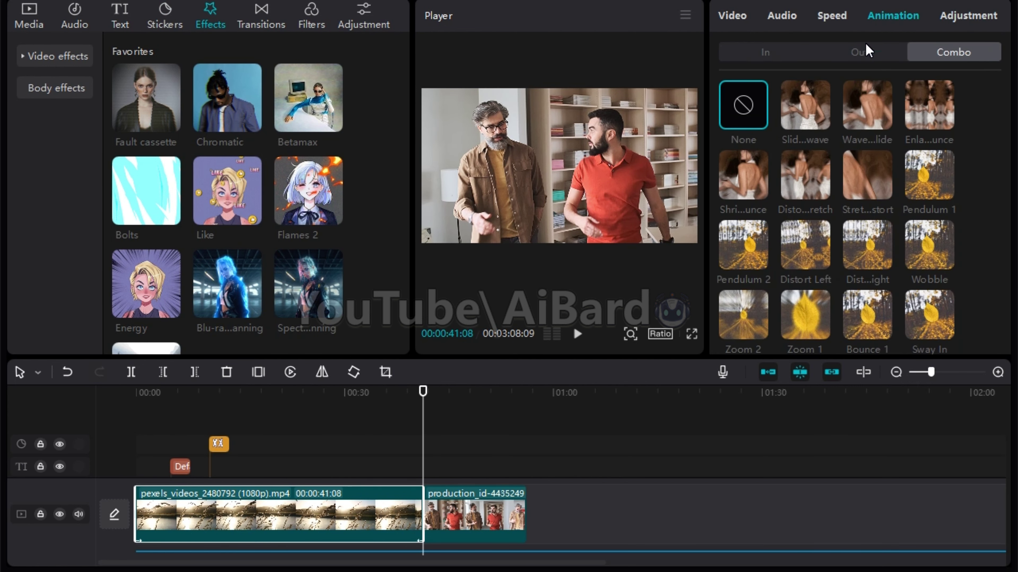
click(836, 58)
click(743, 89)
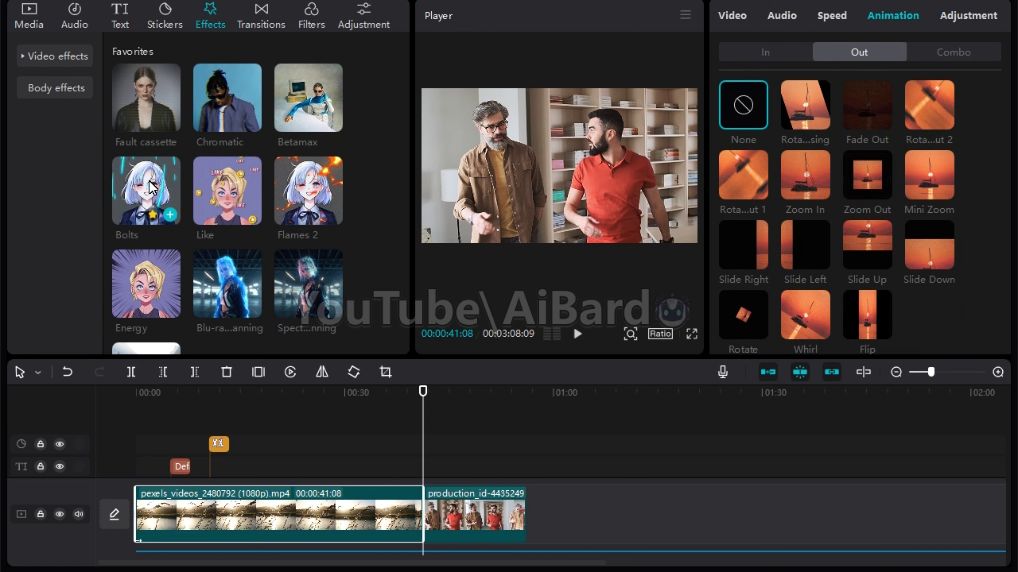
Add the Bolts effect at the cut, shorten it to about 2 seconds and shift it to span both clips
scroll(152, 187, down, 2)
drag(151, 188, 423, 461)
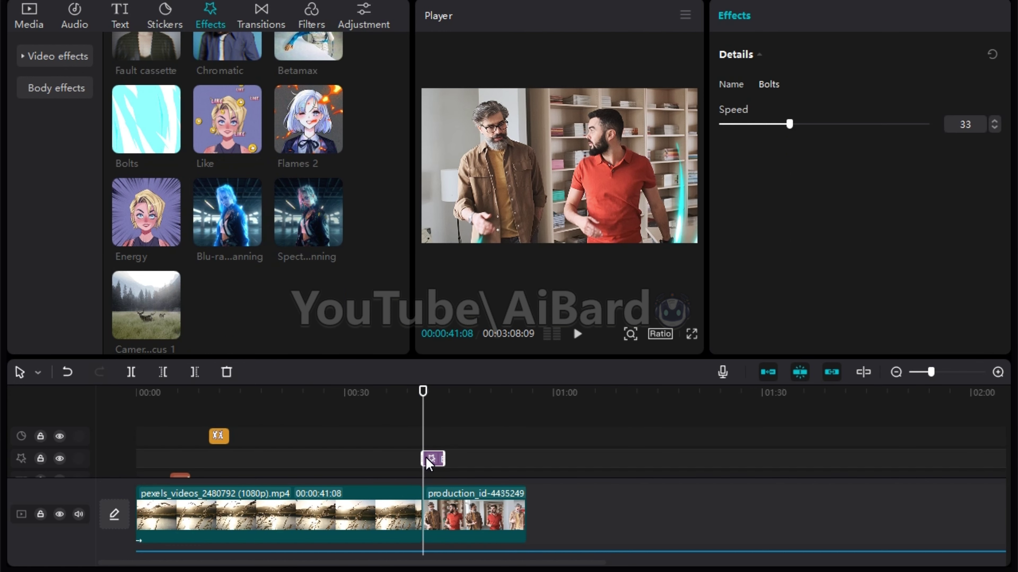
scroll(447, 443, up, 2)
scroll(446, 443, up, 2)
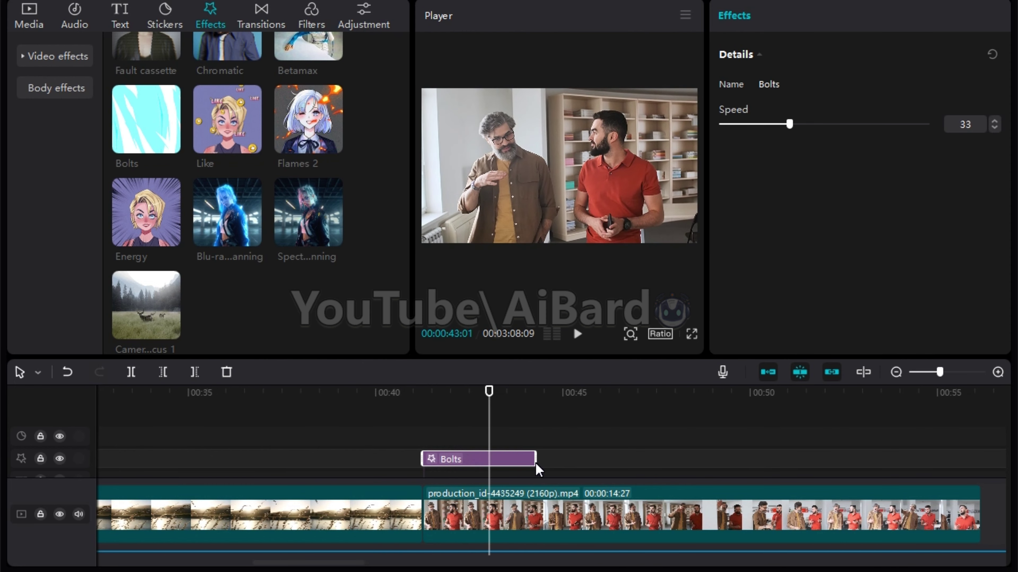
drag(497, 465, 449, 462)
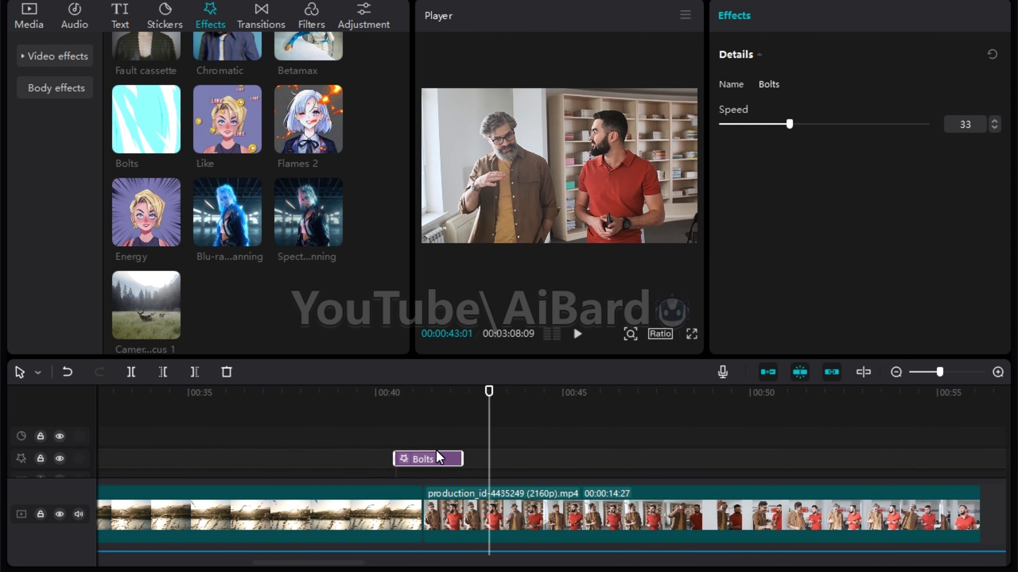
Play the Bolts effect across the cut and move it earlier to about 36 seconds
click(383, 395)
key(space)
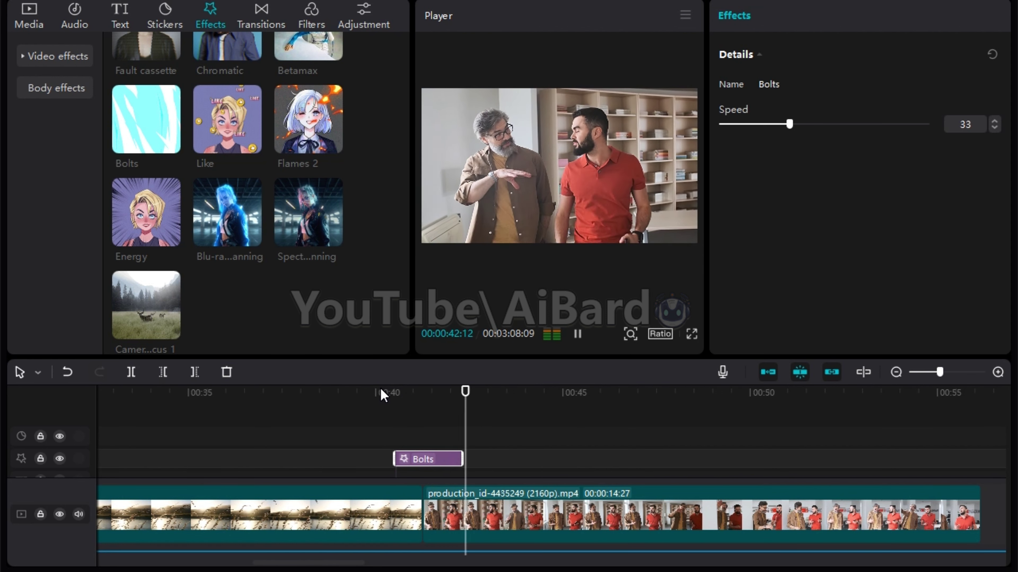
key(space)
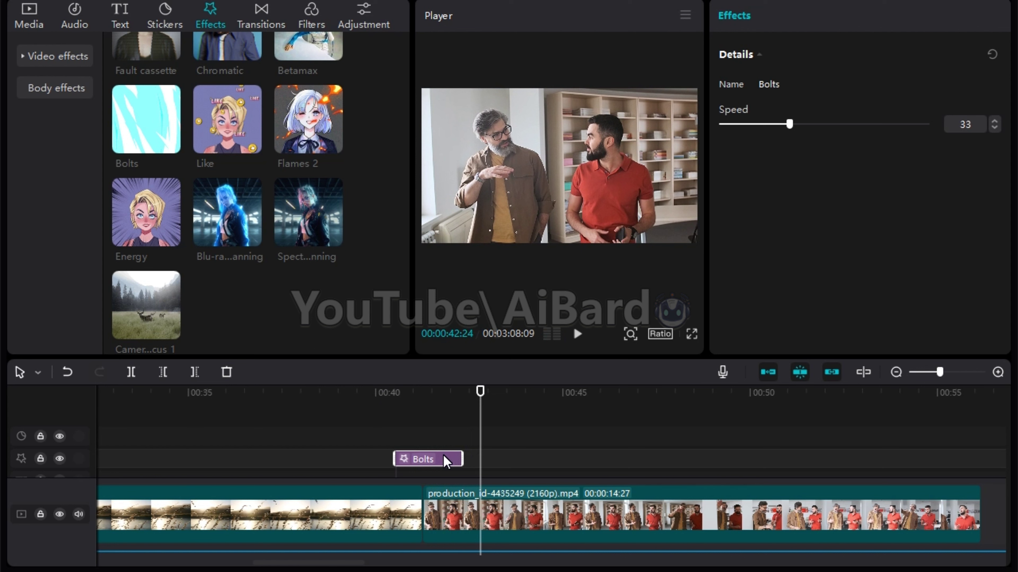
drag(440, 455, 266, 455)
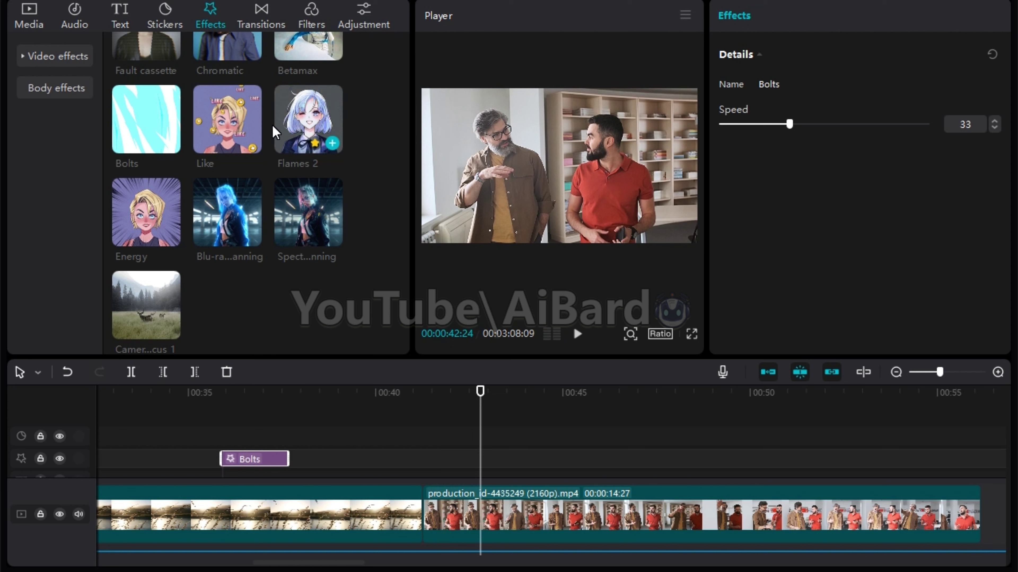
Add the 3D Space camera transition between the two clips, allowing duplicate frames and suppressing further reminders
click(261, 11)
scroll(305, 168, down, 10)
scroll(307, 176, down, 3)
scroll(308, 200, up, 8)
drag(313, 230, 394, 513)
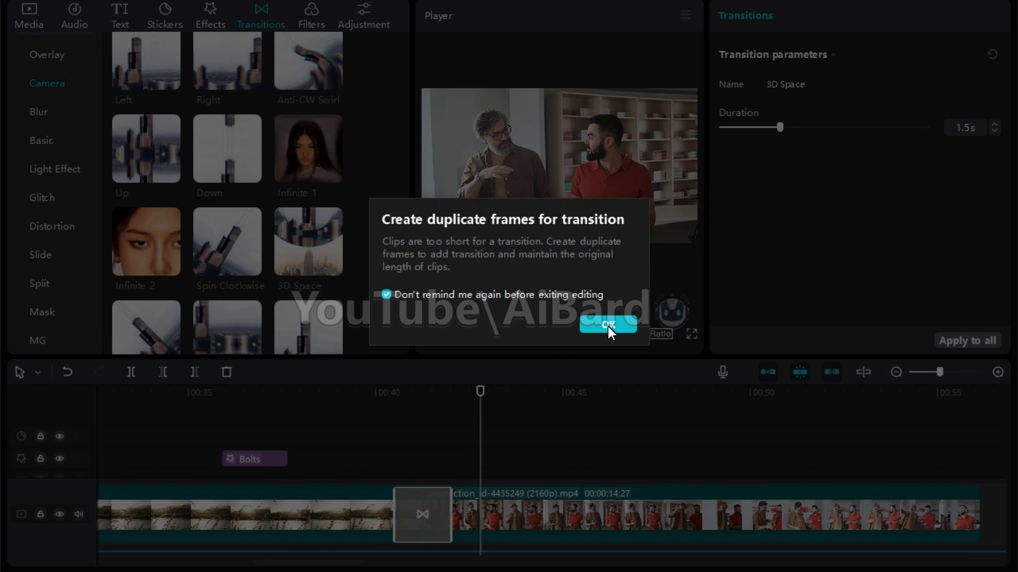
click(607, 327)
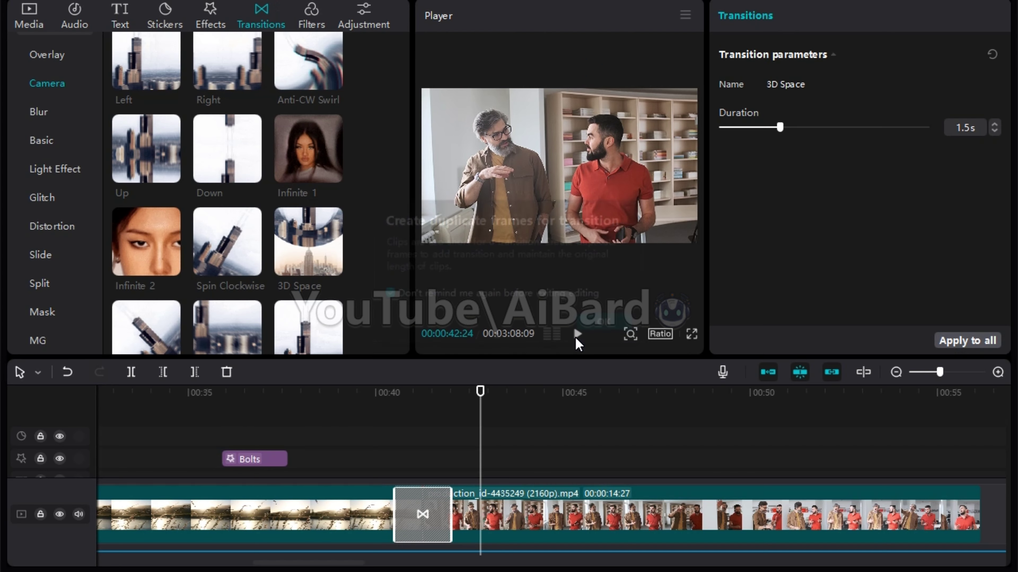
Play back the 3D Space transition from about 39 seconds to check it between the clips
click(364, 394)
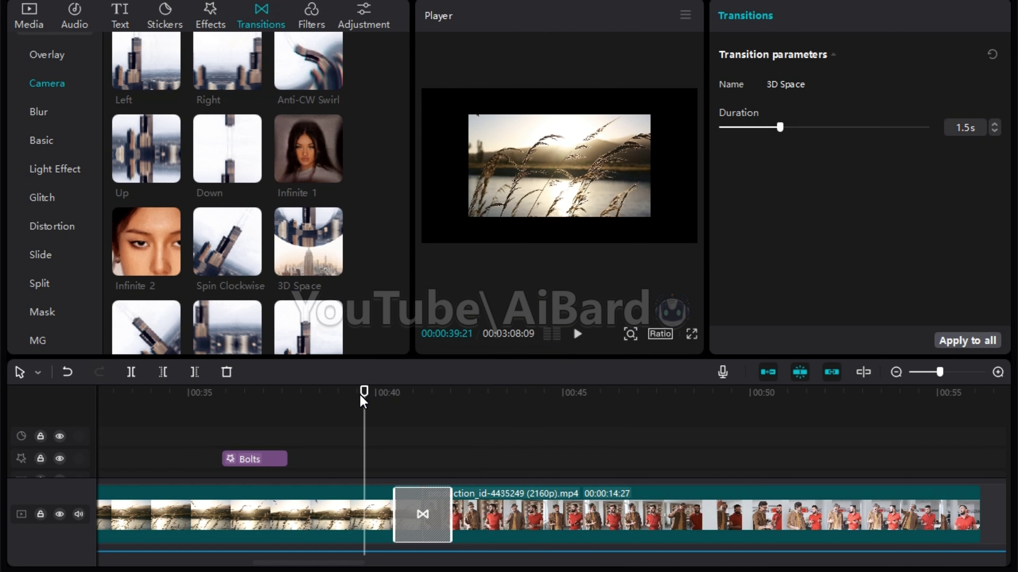
key(space)
click(351, 394)
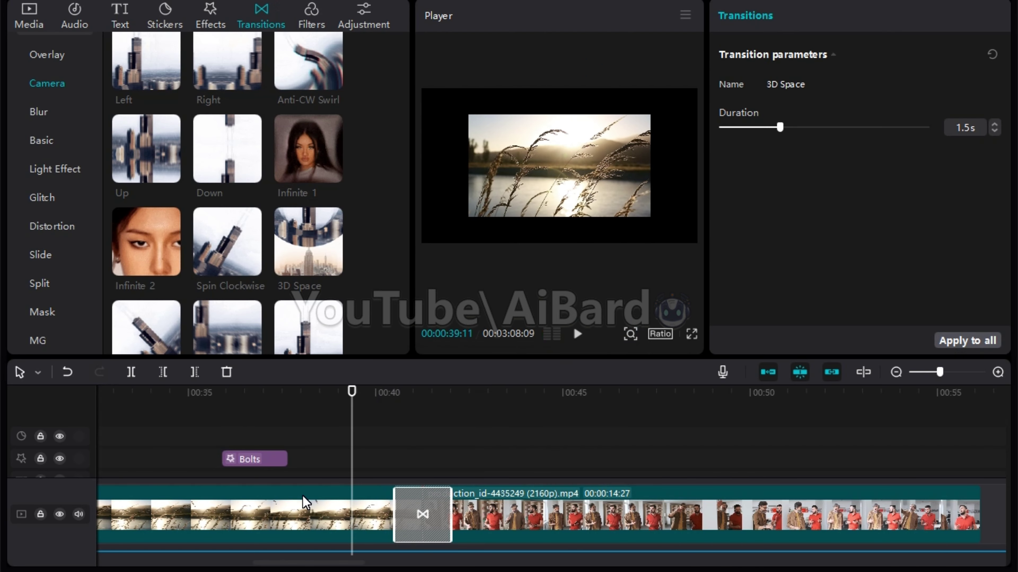
key(space)
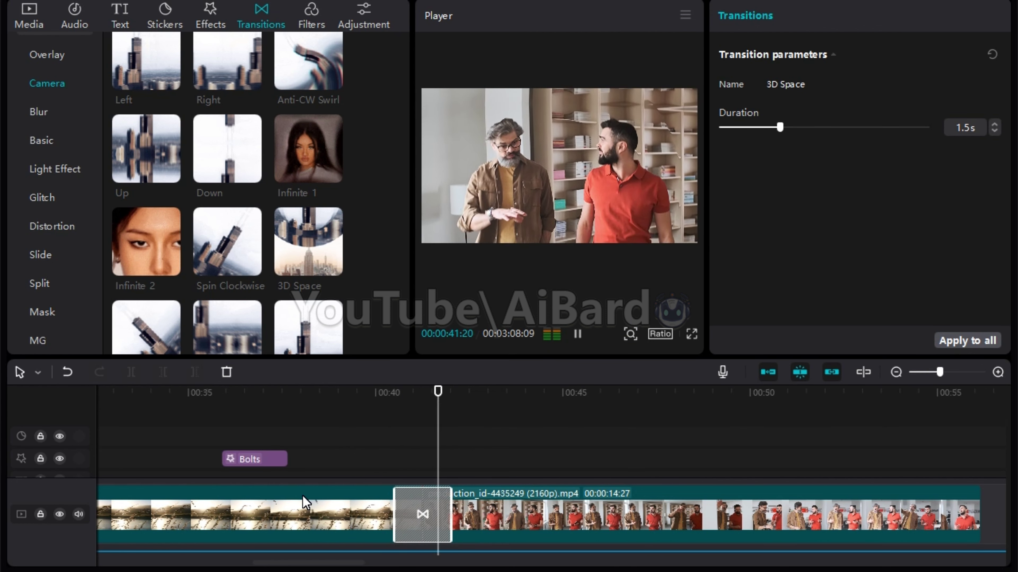
key(space)
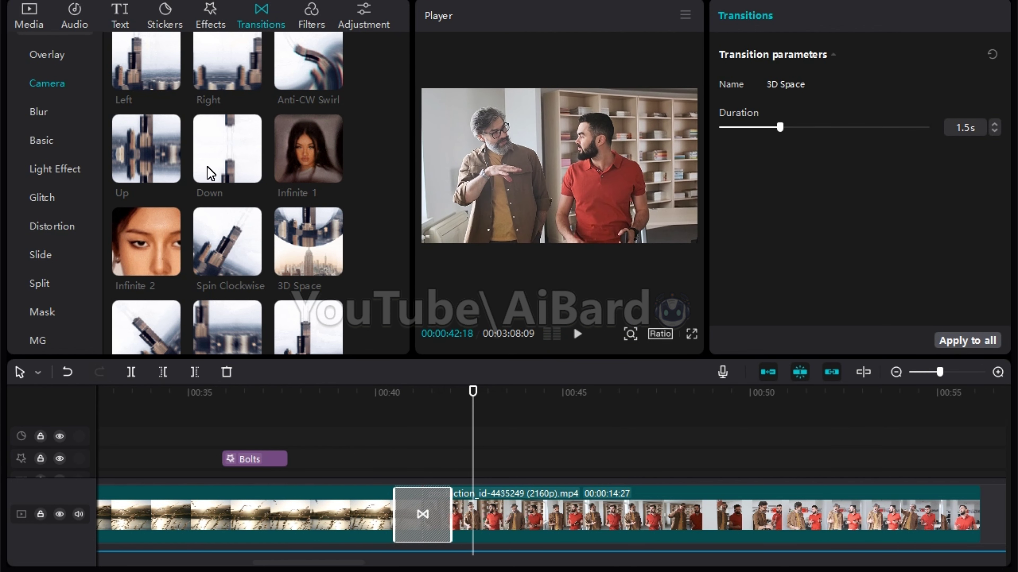
Browse the remaining transition categories and the Life filters in the library
scroll(283, 229, down, 15)
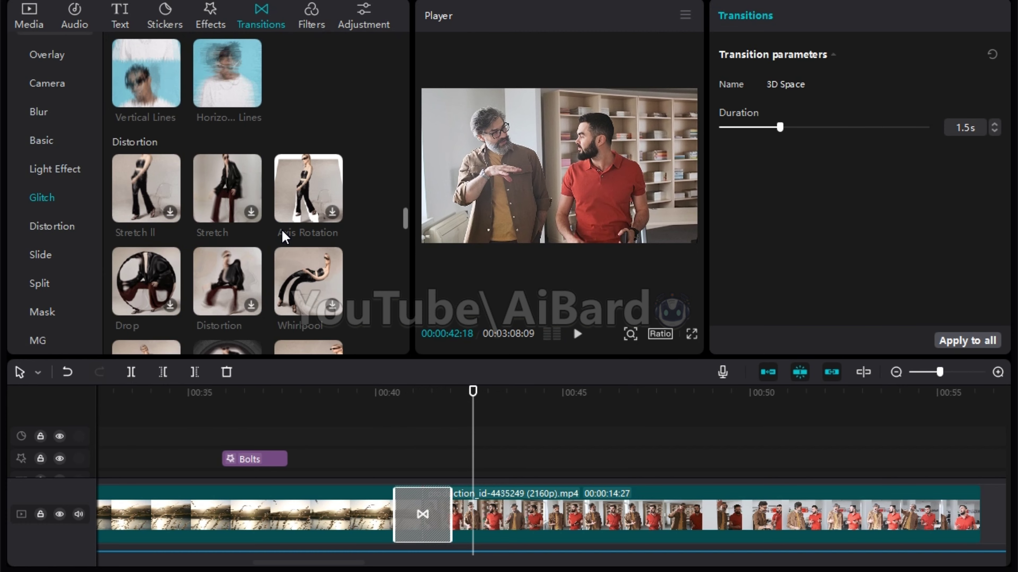
scroll(284, 235, down, 5)
click(309, 14)
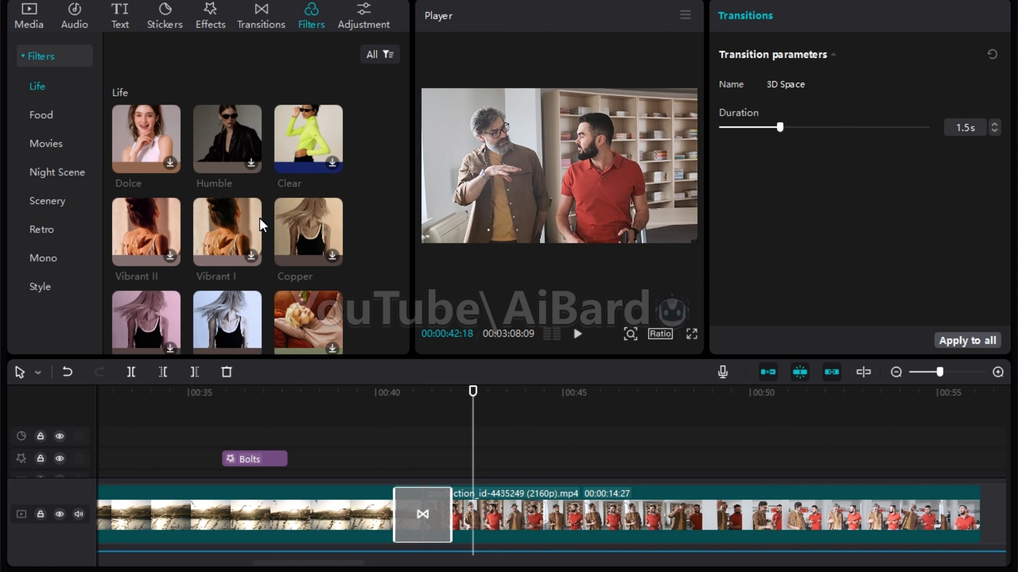
scroll(262, 224, down, 5)
scroll(266, 233, down, 2)
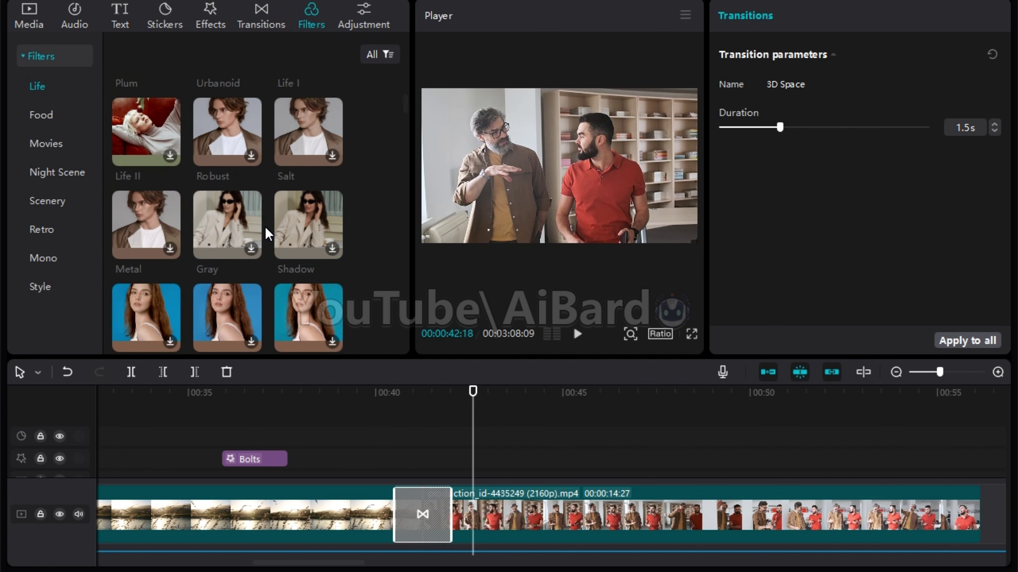
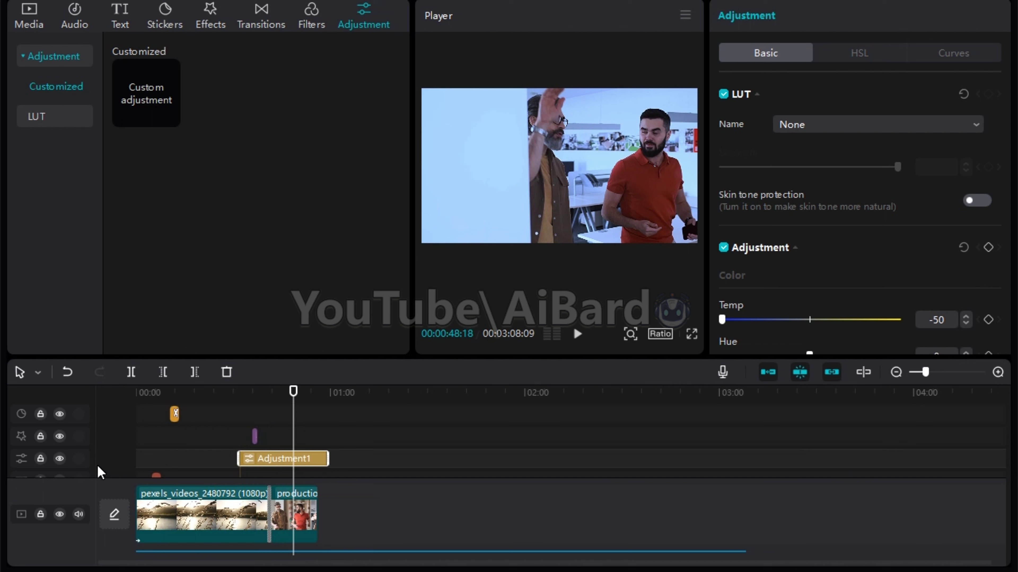
Compare the footage without and with Adjustment1 by hiding its track, checking another frame and showing the track again
click(61, 457)
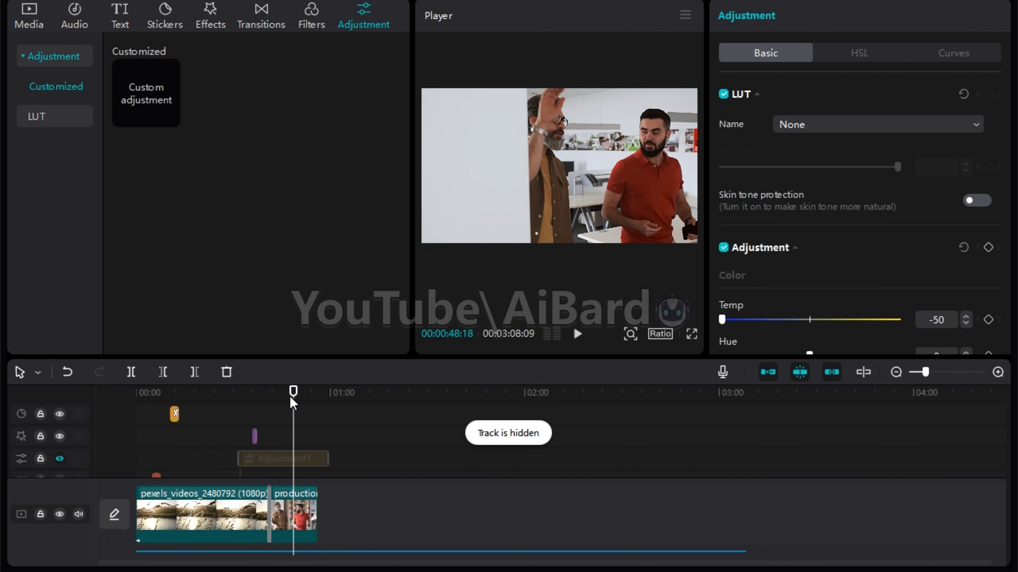
drag(301, 395, 281, 421)
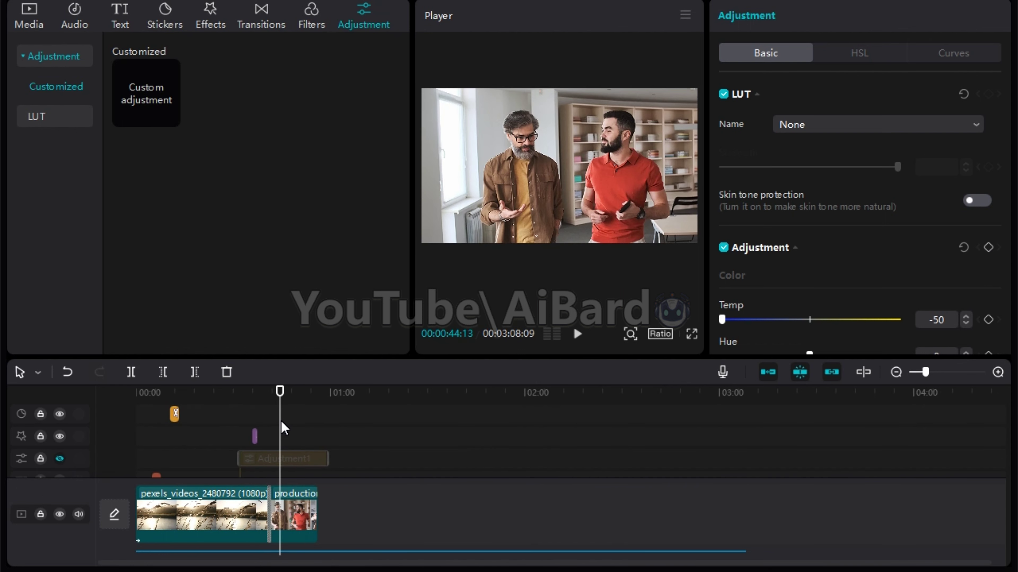
click(61, 459)
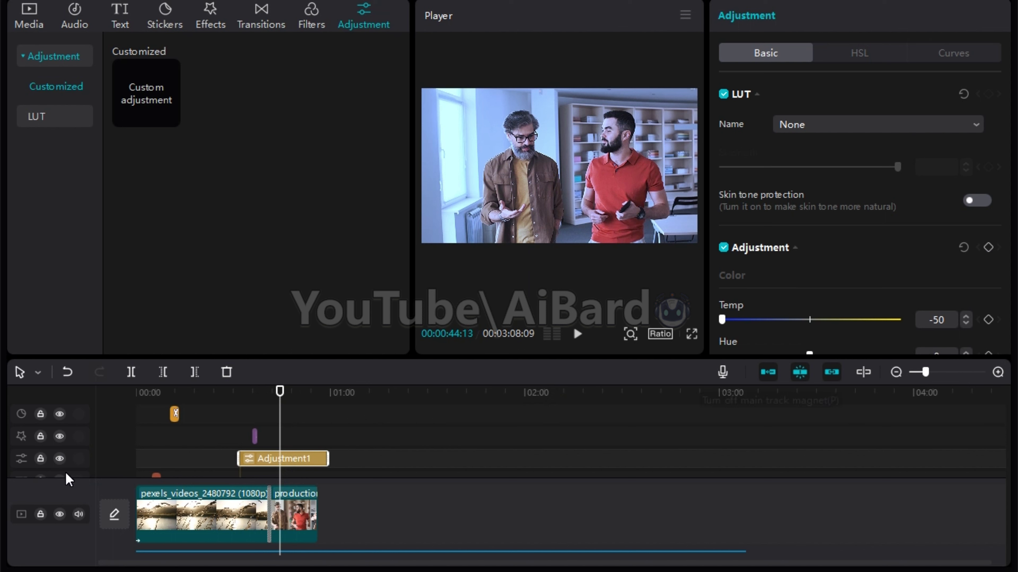
Move the pexels clip after the production clip, turn off the main track magnet and leave a gap so it starts at about 19 seconds
ctrl+scroll(222, 525, up, 5)
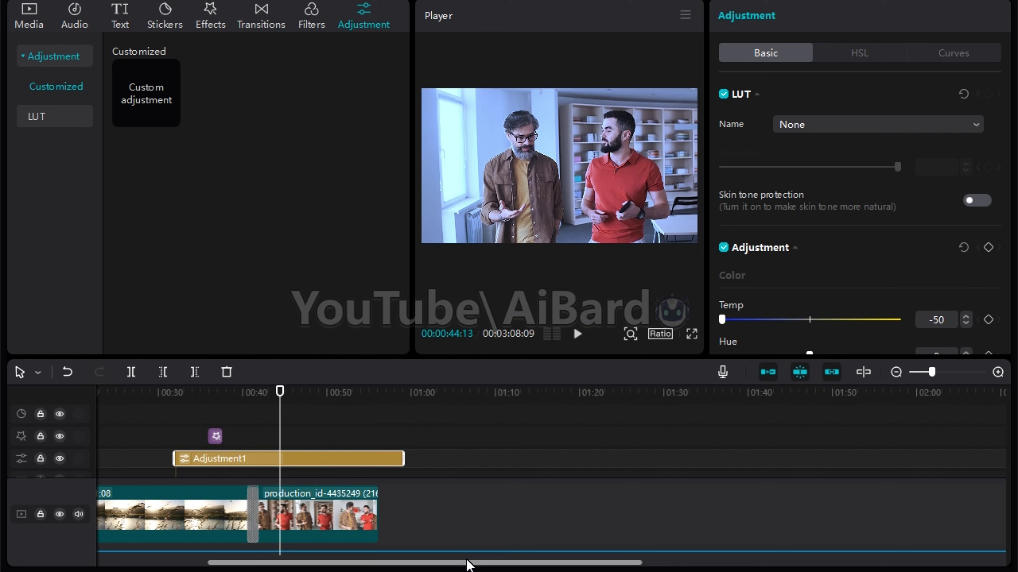
drag(461, 563, 363, 565)
click(651, 494)
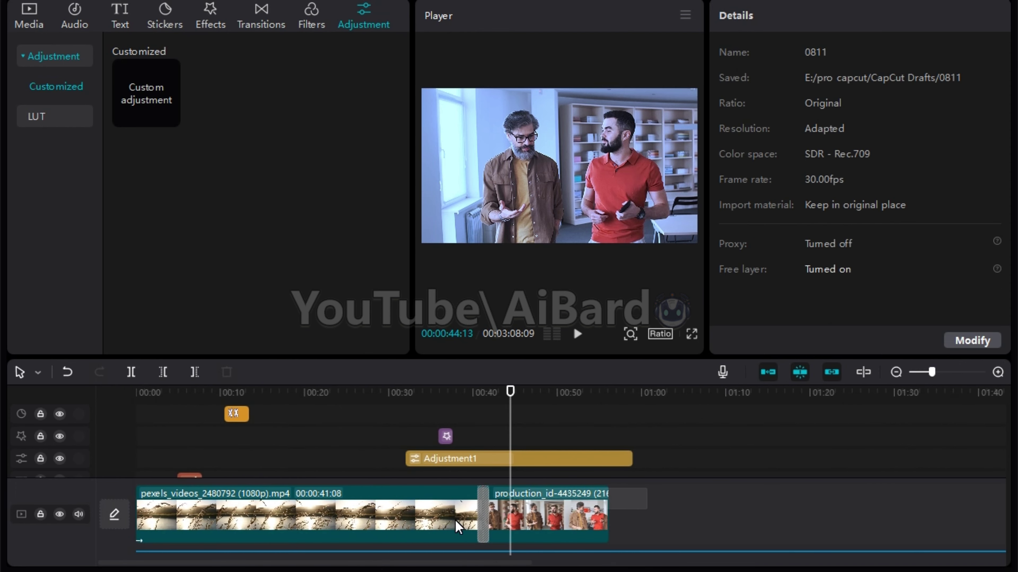
drag(338, 518, 598, 514)
drag(427, 523, 455, 511)
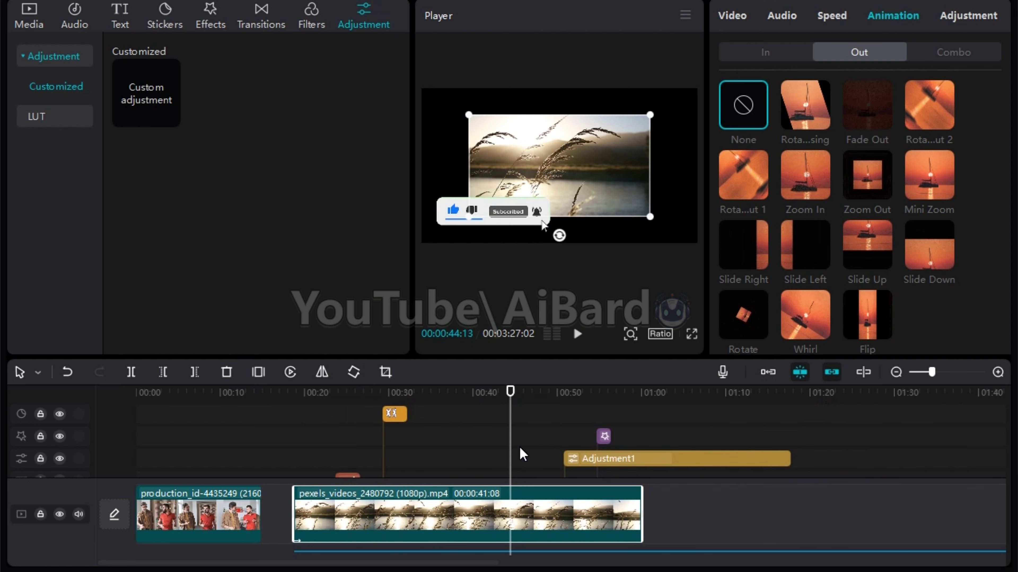
Turn off linkage and move only the pexels clip back against the end of the production clip
click(831, 372)
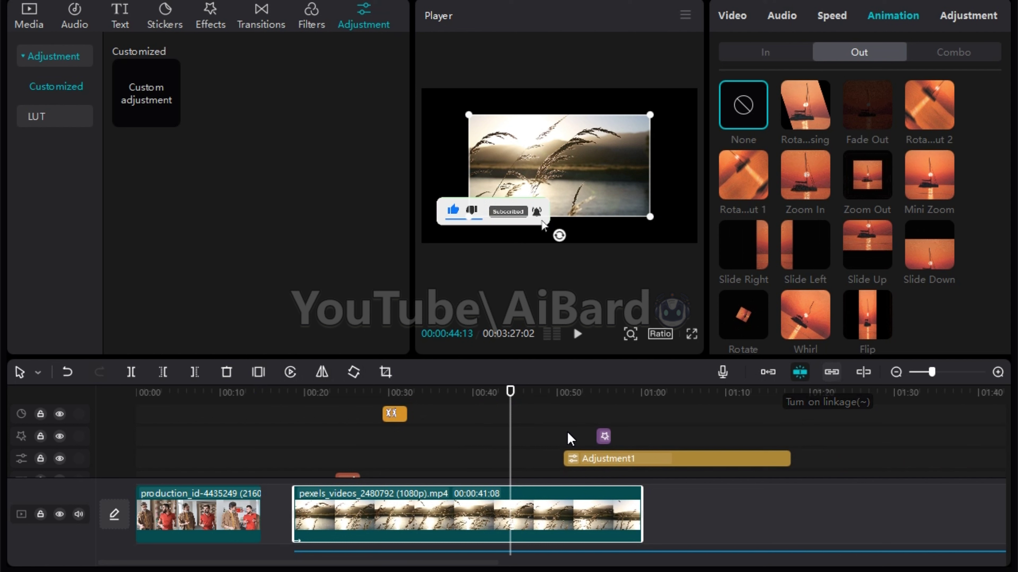
drag(463, 523, 400, 496)
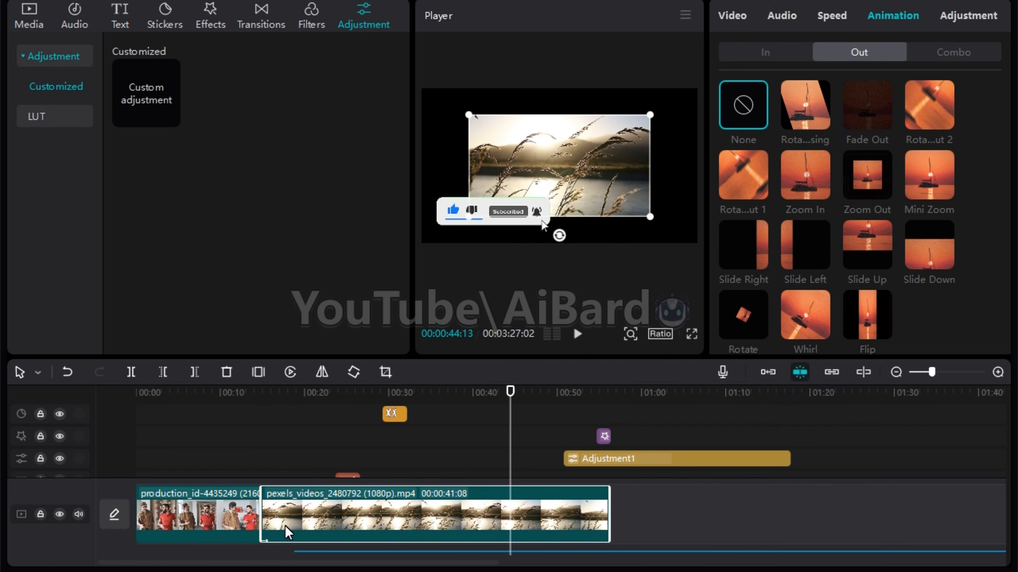
drag(295, 509, 355, 515)
Turn off auto snapping, and try the preview axis over the timeline before switching it off again
click(800, 373)
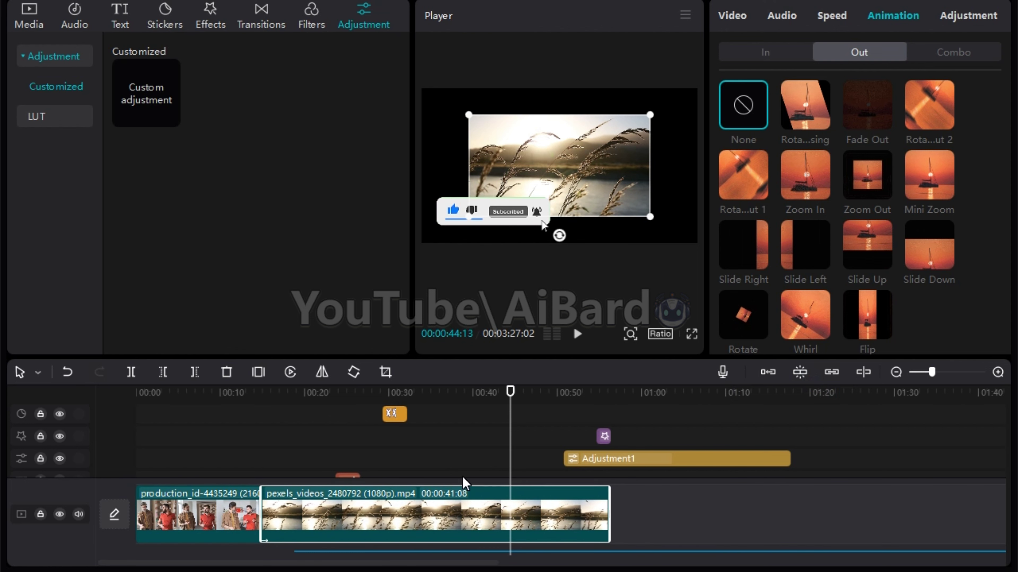
click(863, 372)
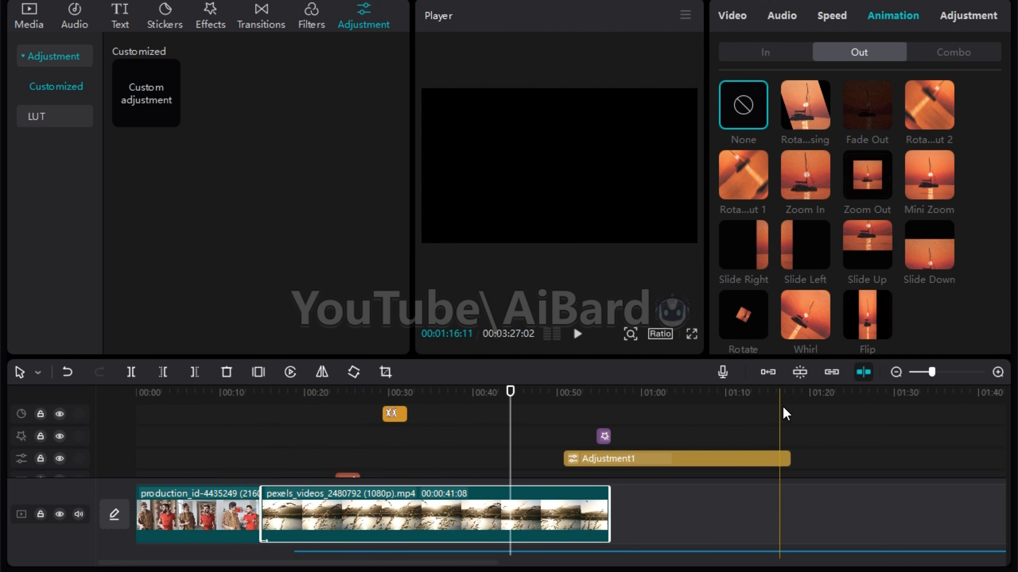
click(862, 377)
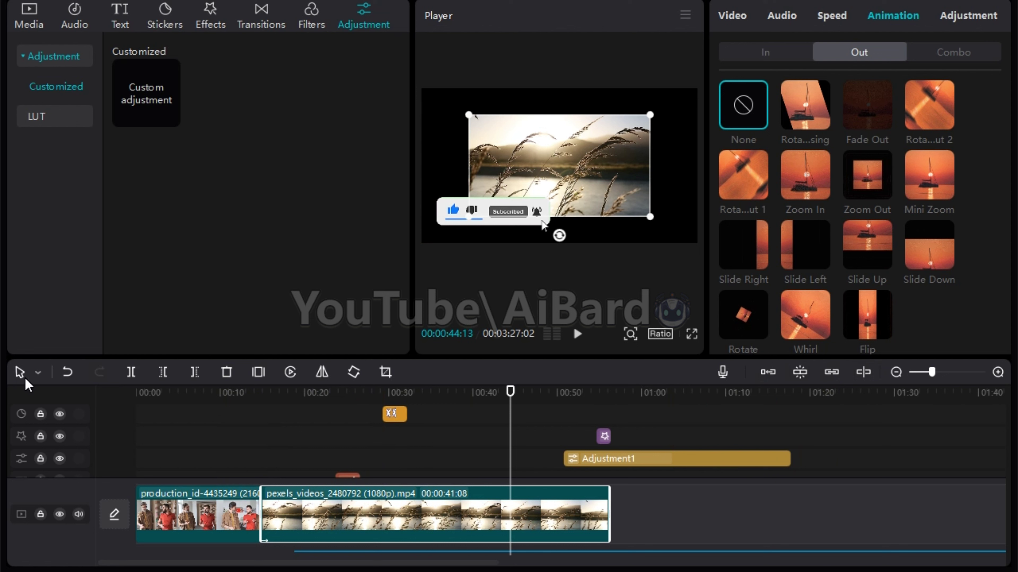
click(38, 374)
Try inserting a freeze frame in the pexels clip at 00:00:19:11, and undo it
drag(508, 439, 297, 439)
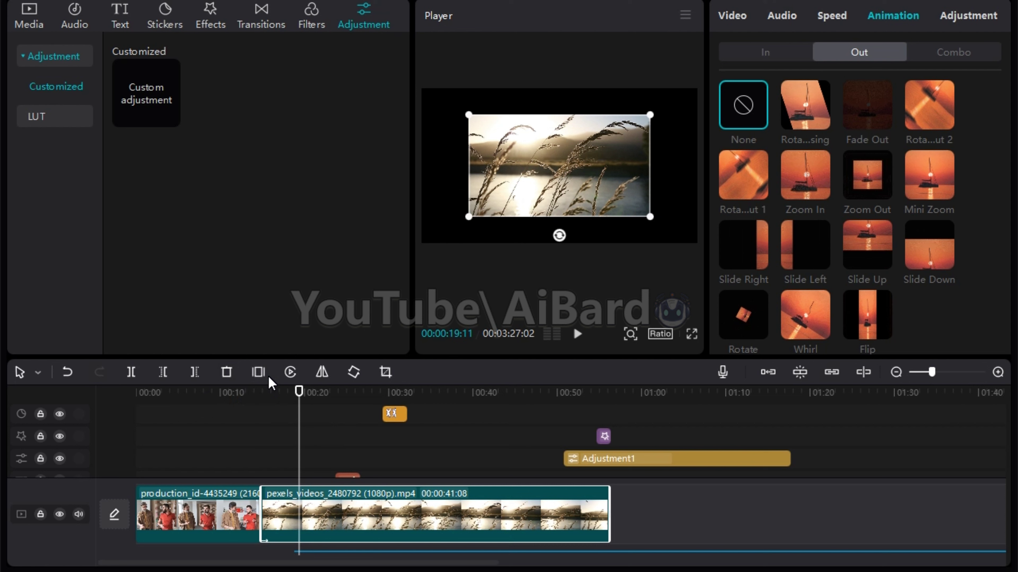
click(258, 372)
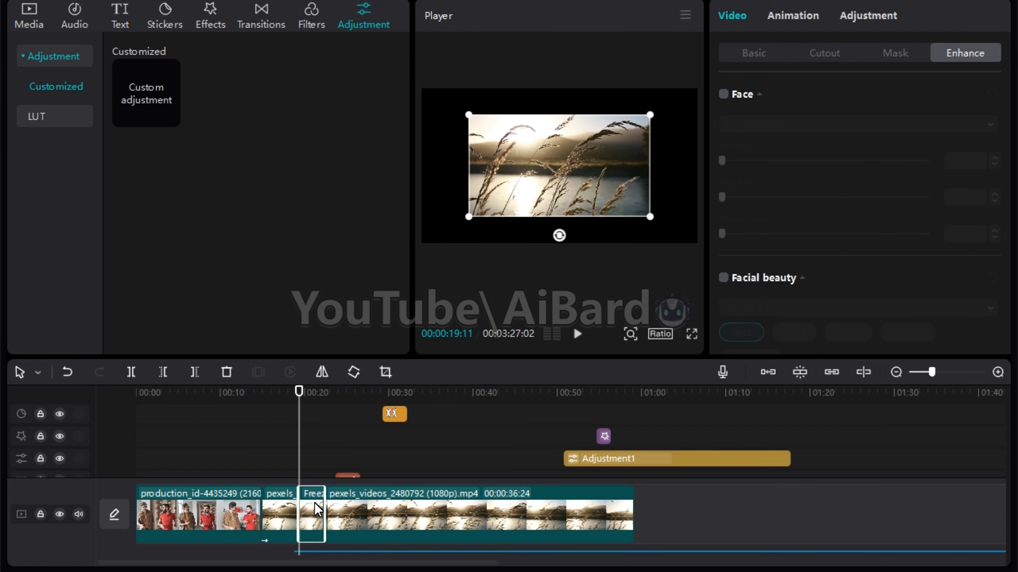
key(ctrl+z)
Place a freeze frame of the pexels footage on the main track at about 1:28 and extend its start backwards to a 00:00:24:01 duration
drag(301, 455, 880, 491)
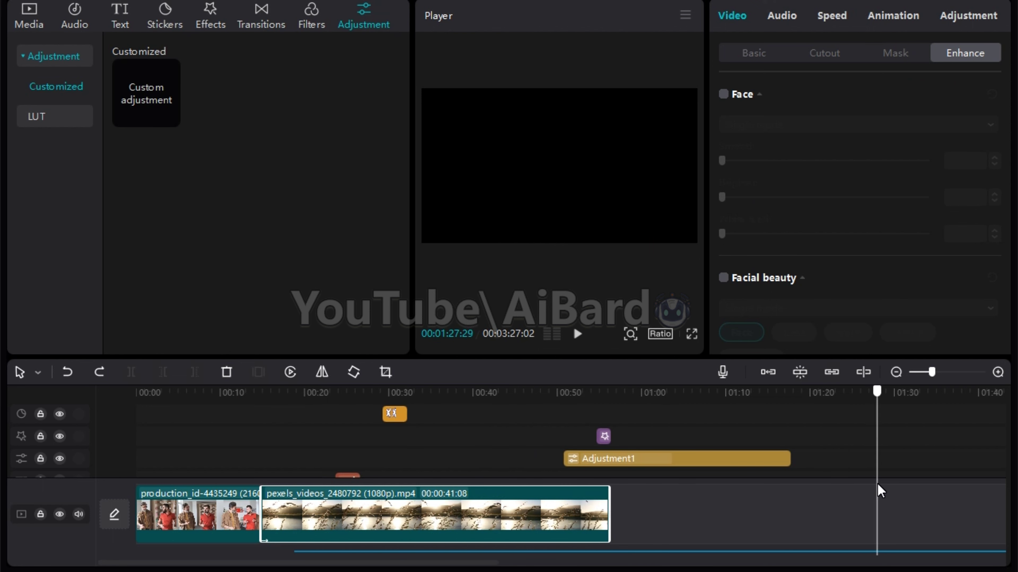
key(shift+r)
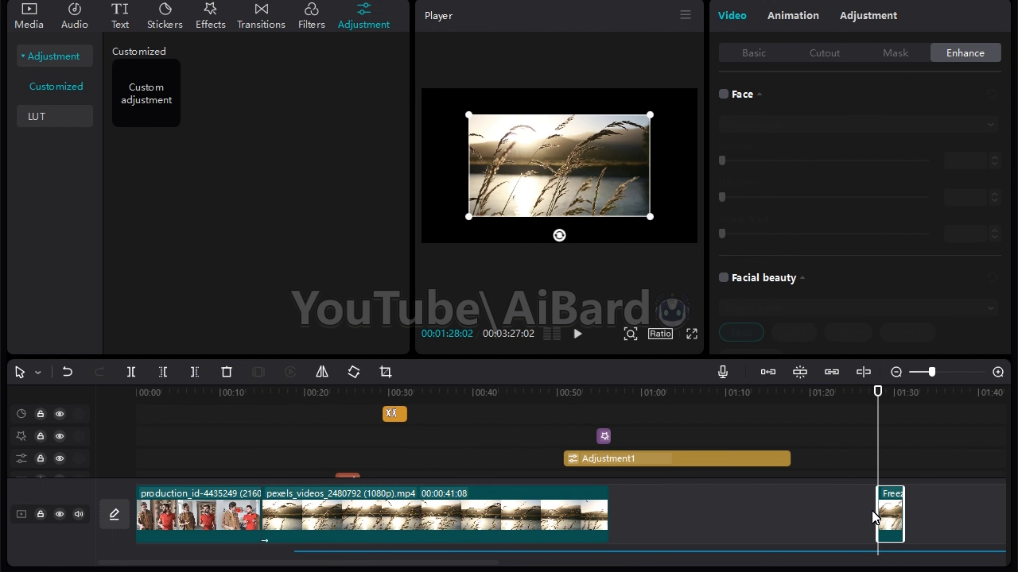
drag(876, 513, 699, 521)
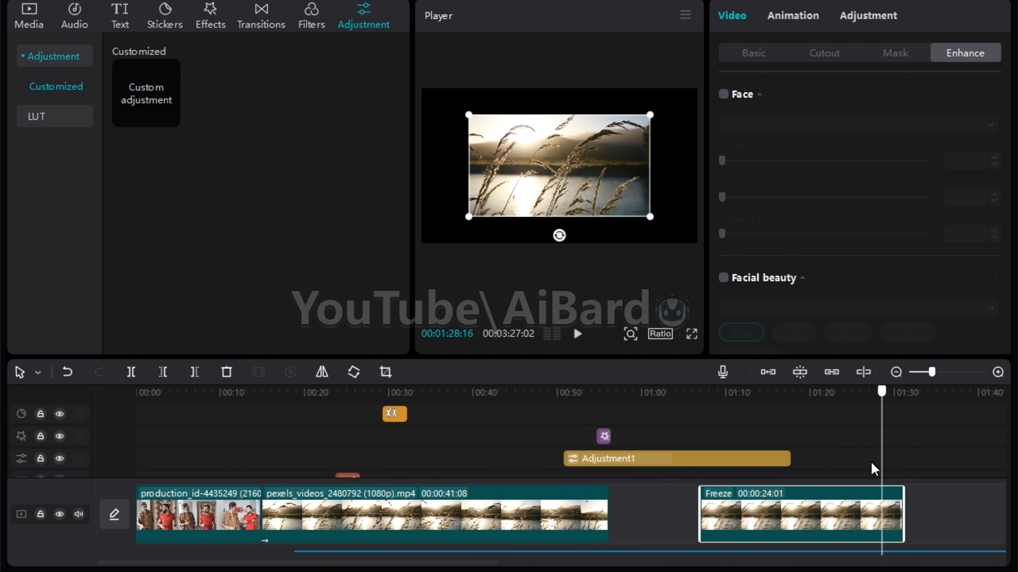
Try the crop tool on the freeze frame, and close it without cropping
click(831, 483)
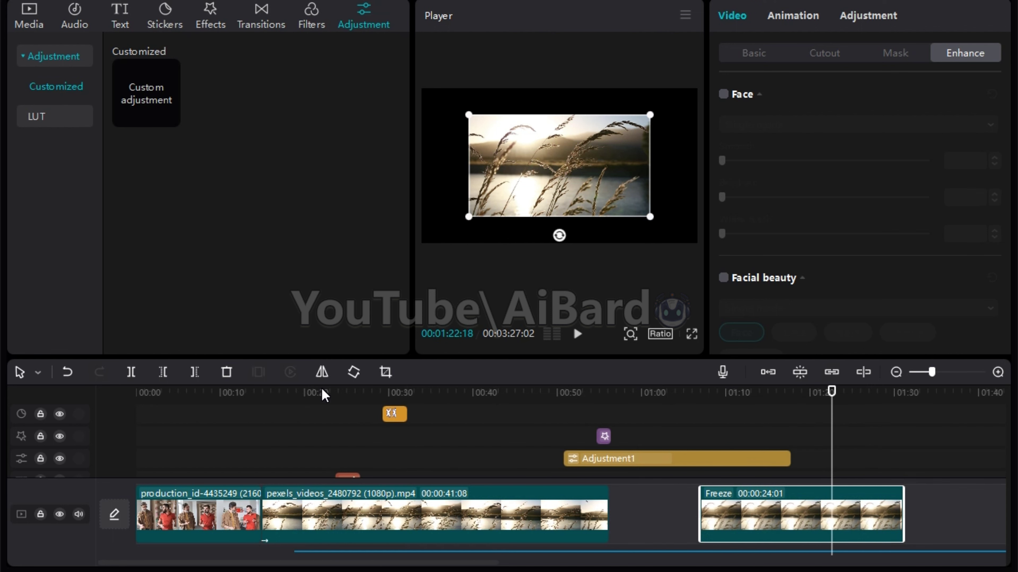
click(386, 373)
mouse_move(507, 446)
mouse_down()
mouse_move(509, 389)
mouse_move(519, 446)
mouse_up()
click(858, 516)
Try locking and hiding the green-screen Subscribe overlay track, and restore it to unlocked and shown
mouse_move(923, 374)
mouse_down()
mouse_move(982, 374)
mouse_move(911, 373)
mouse_move(981, 373)
mouse_move(923, 373)
mouse_up()
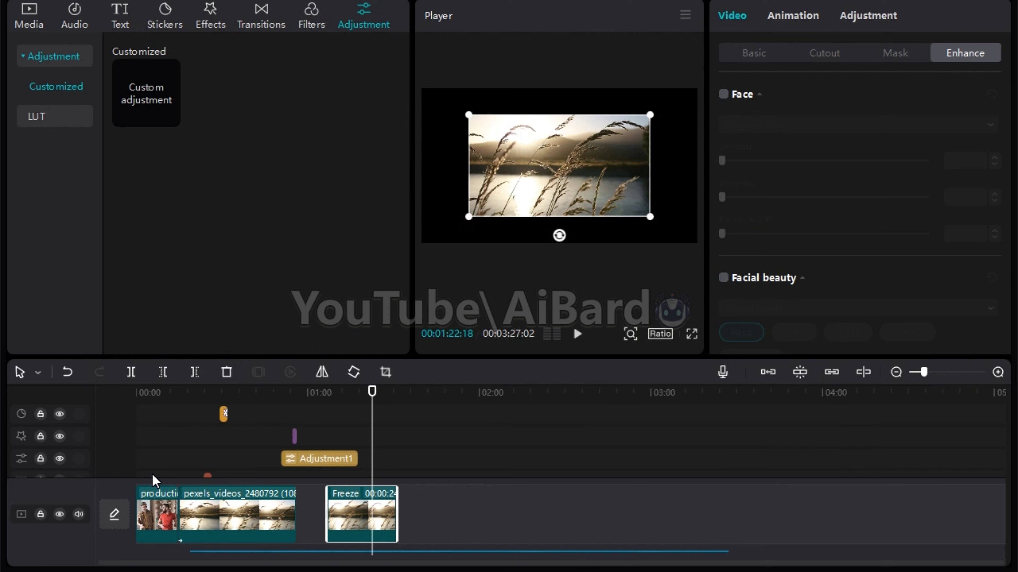
scroll(401, 469, down, 3)
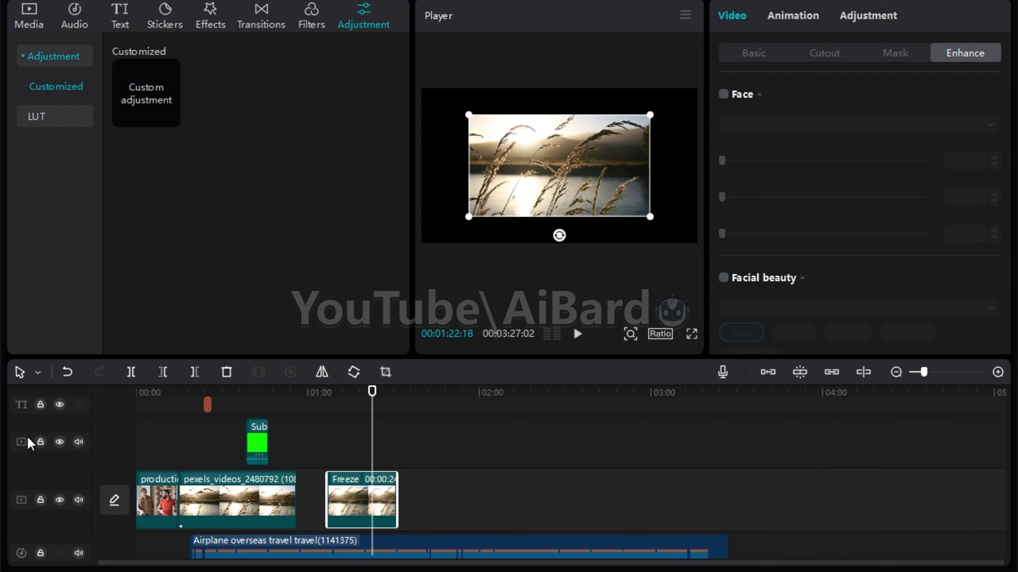
click(39, 446)
click(39, 447)
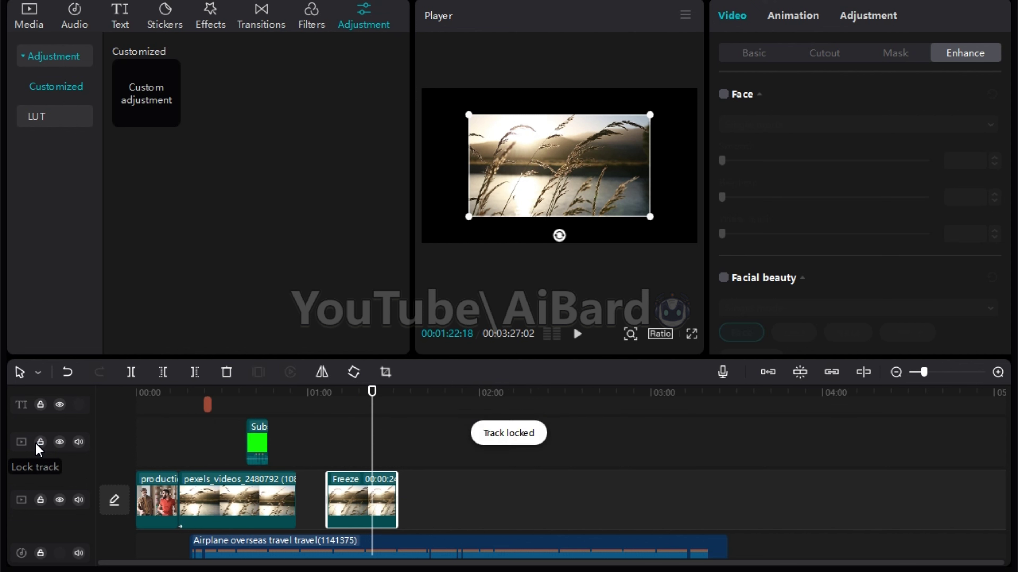
click(59, 442)
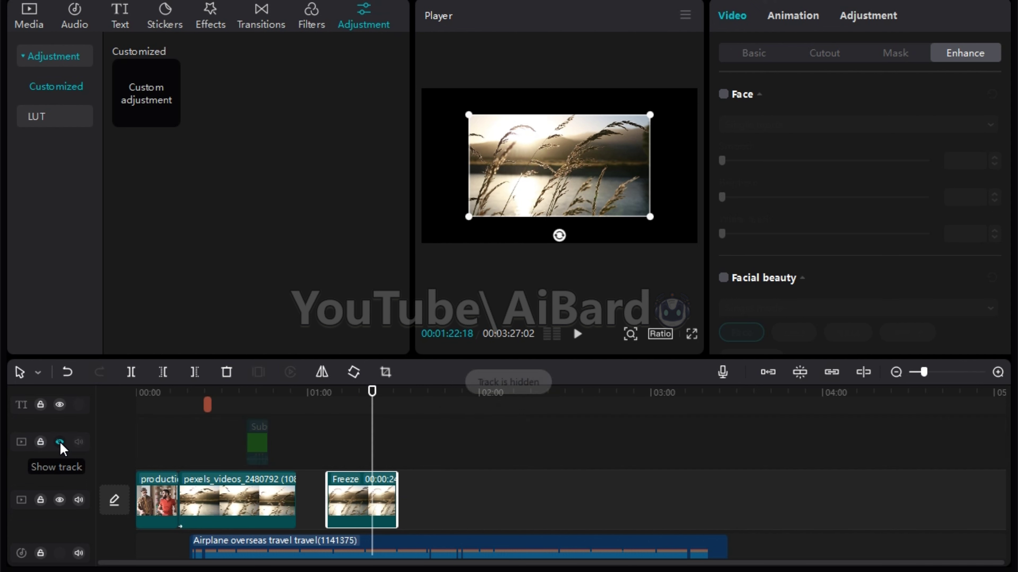
click(59, 442)
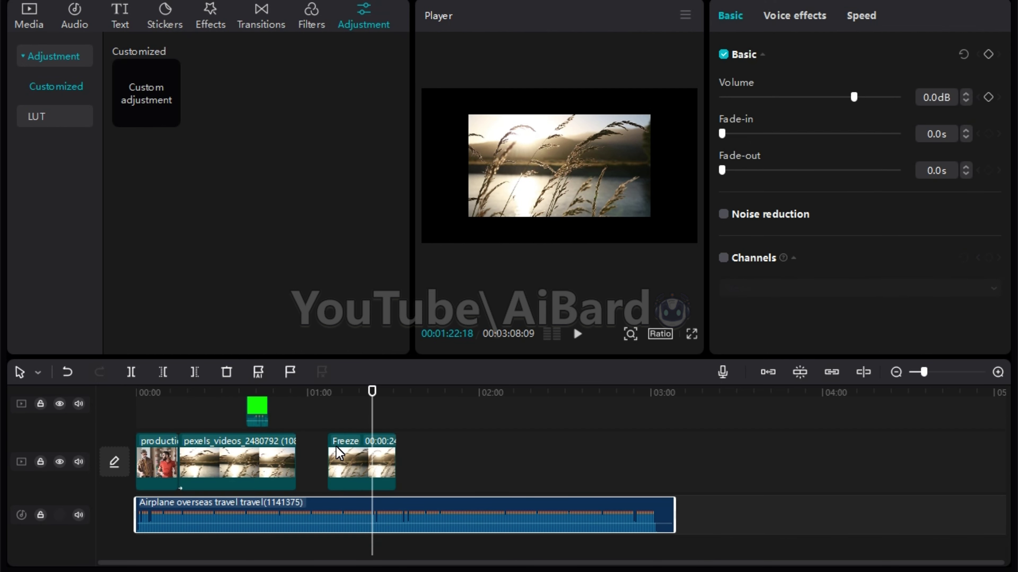
Move the freeze frame against the end of the pexels clip, and add the Understanding video to the main track after it
drag(336, 446, 306, 448)
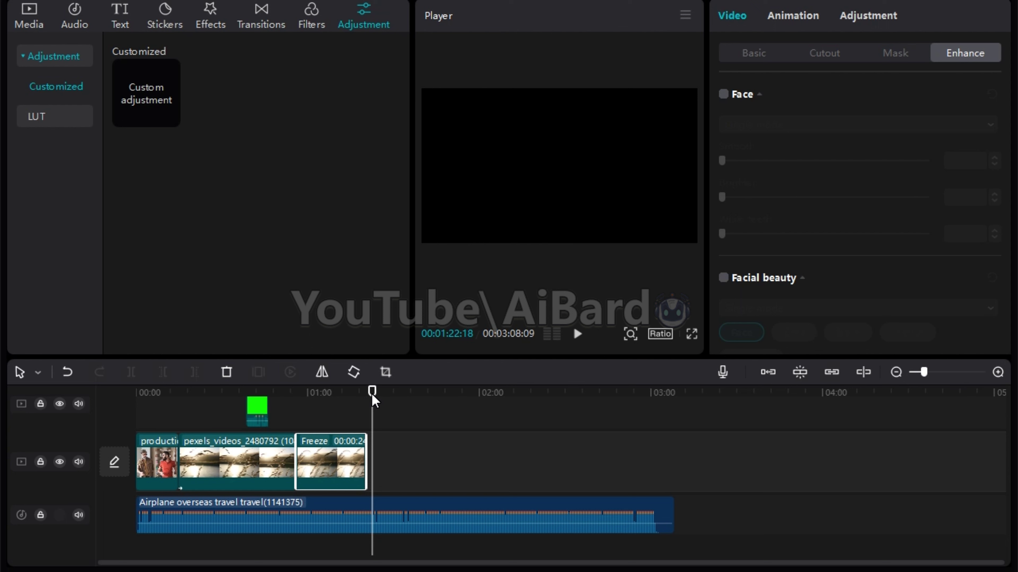
drag(372, 394, 446, 406)
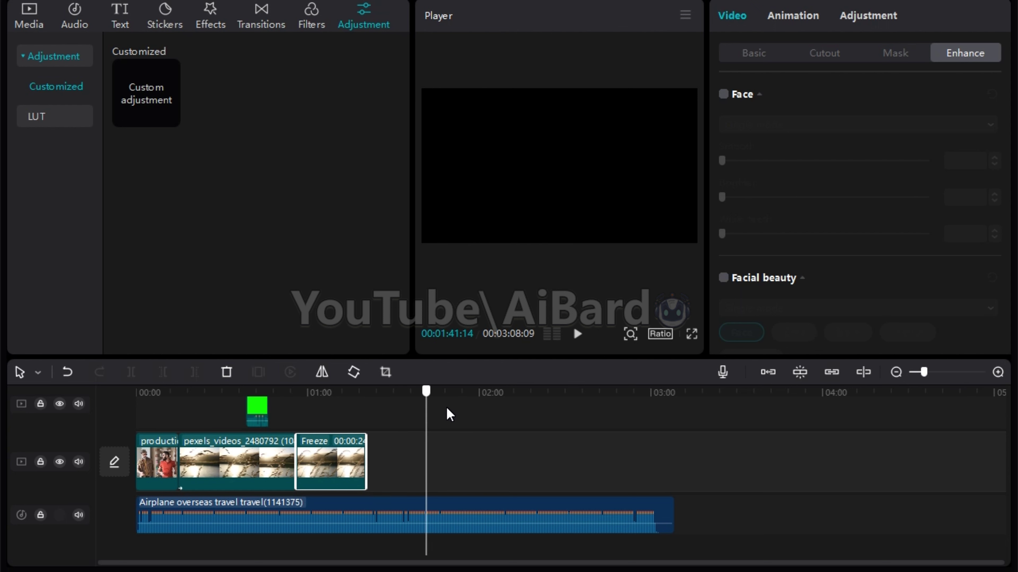
click(32, 12)
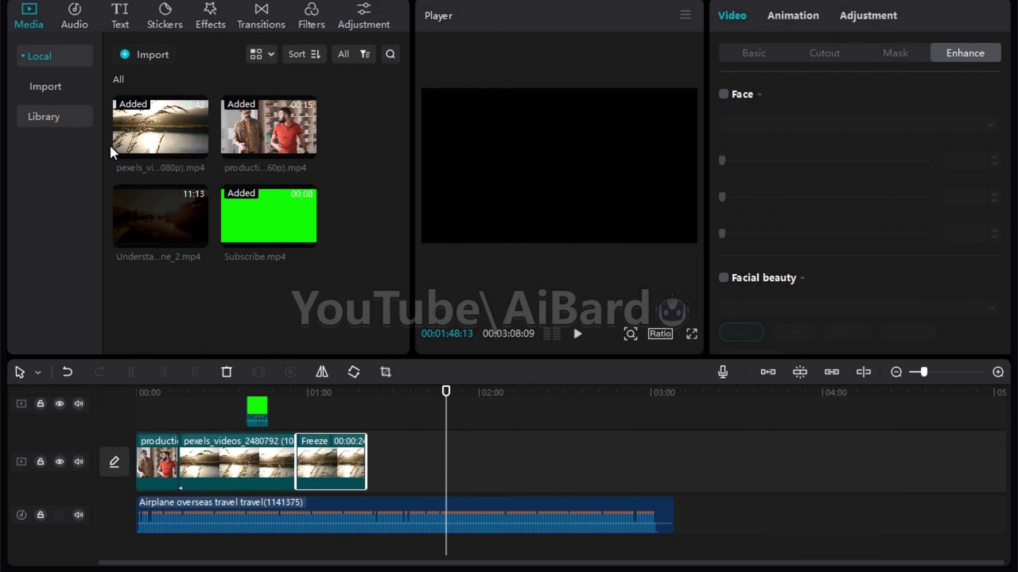
drag(154, 222, 573, 464)
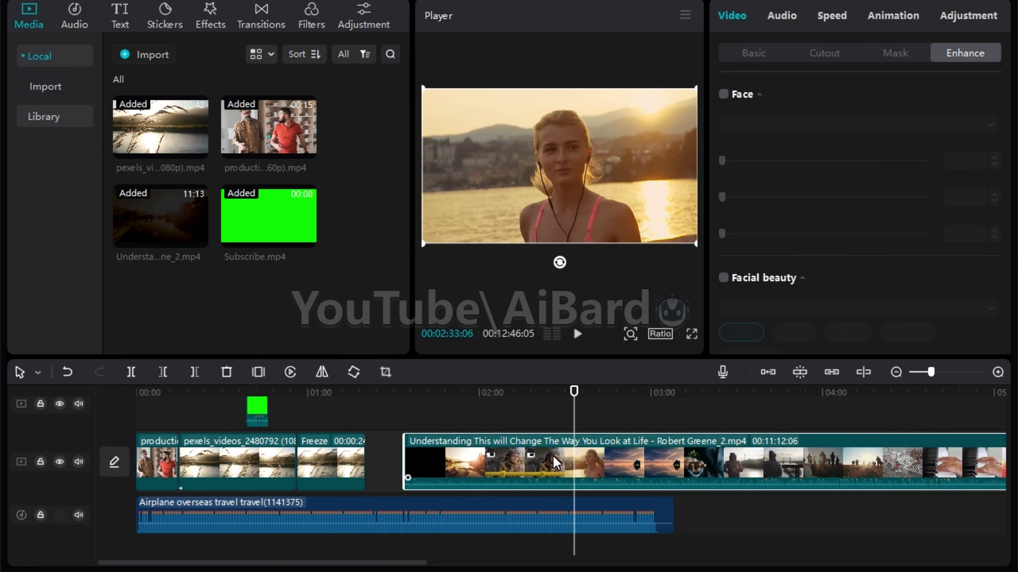
Generate English auto captions from the speech in the Understanding clip, keeping Clear current subtitle off
click(113, 27)
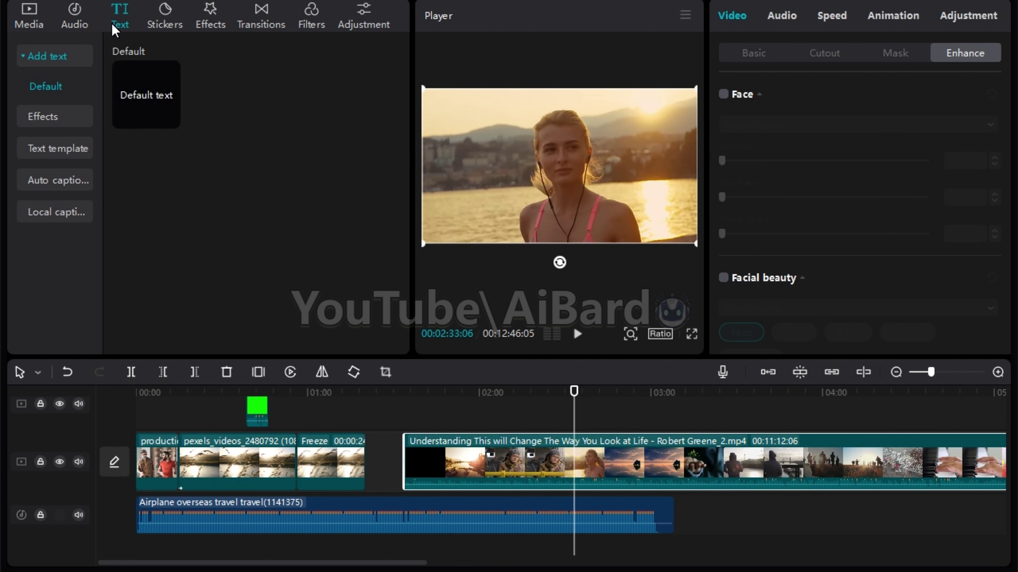
click(64, 178)
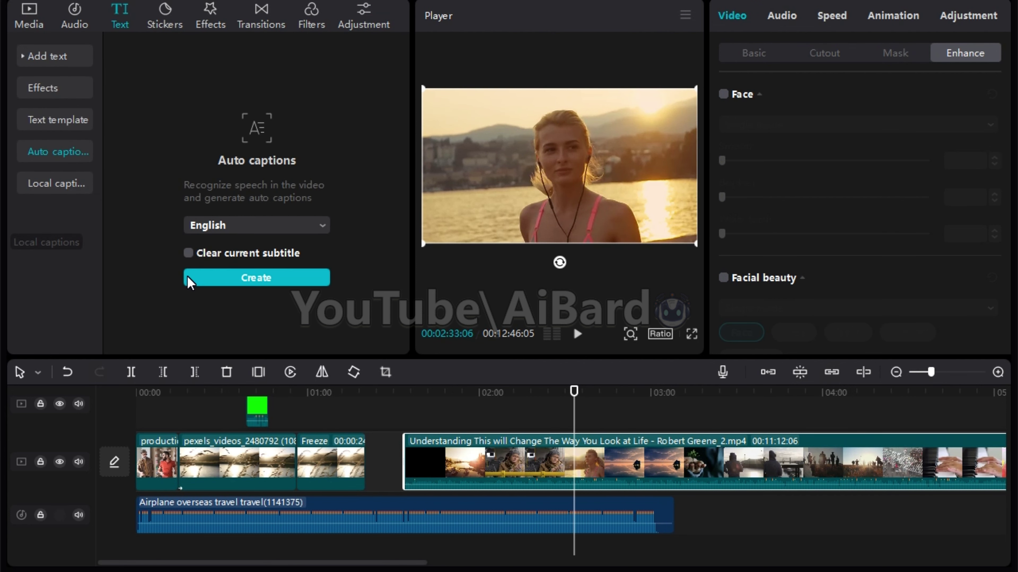
click(230, 288)
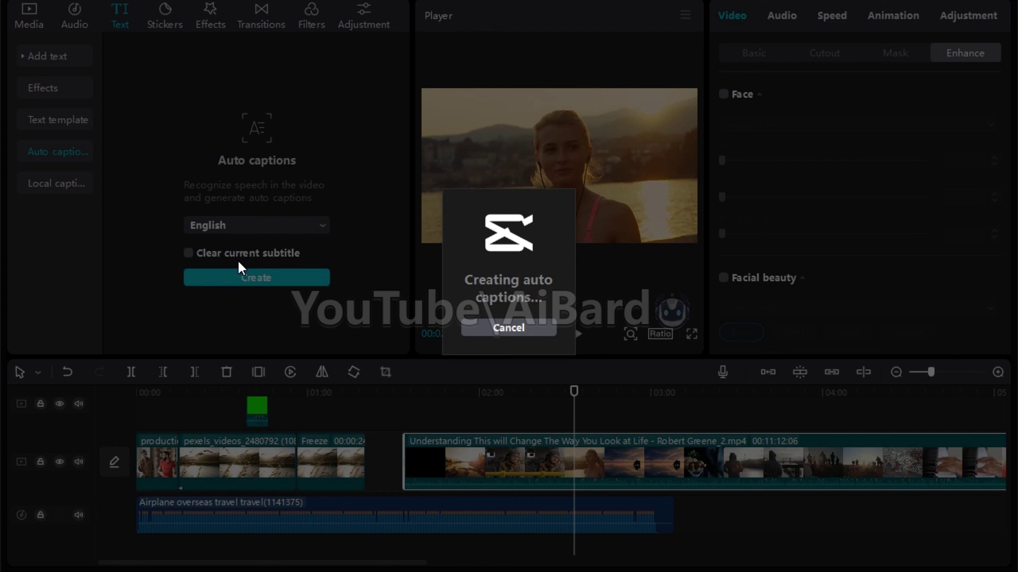
Preview the captions up to 00:01:55:01, and apply the white ART text effect next to the red one to all of them
click(474, 435)
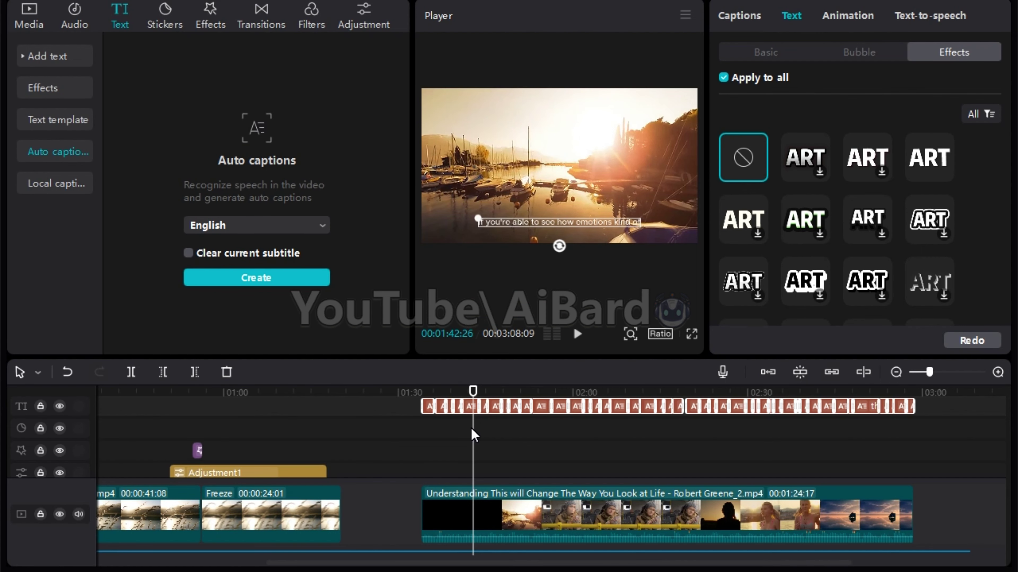
drag(473, 435, 547, 481)
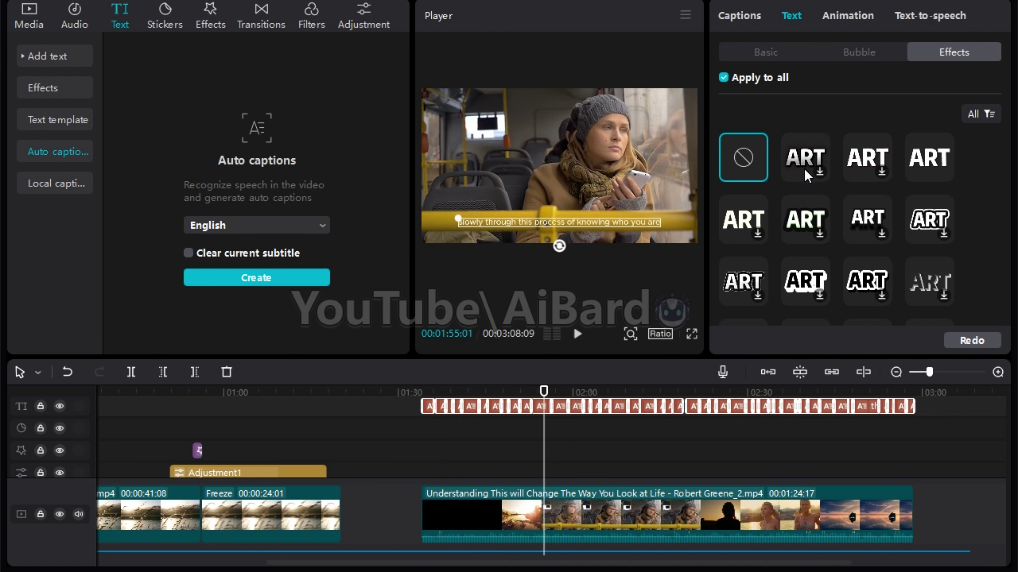
scroll(807, 175, down, 2)
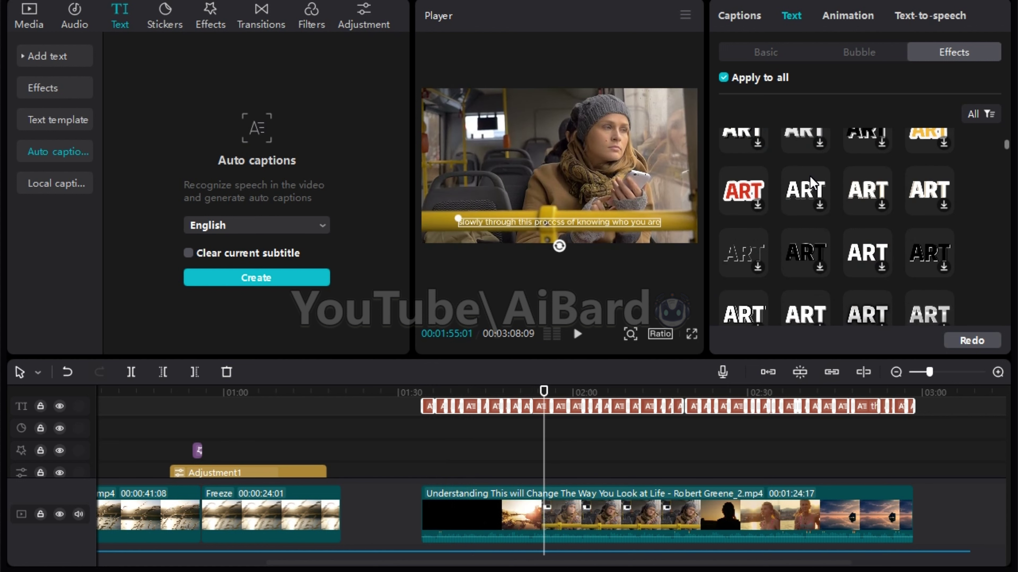
click(808, 192)
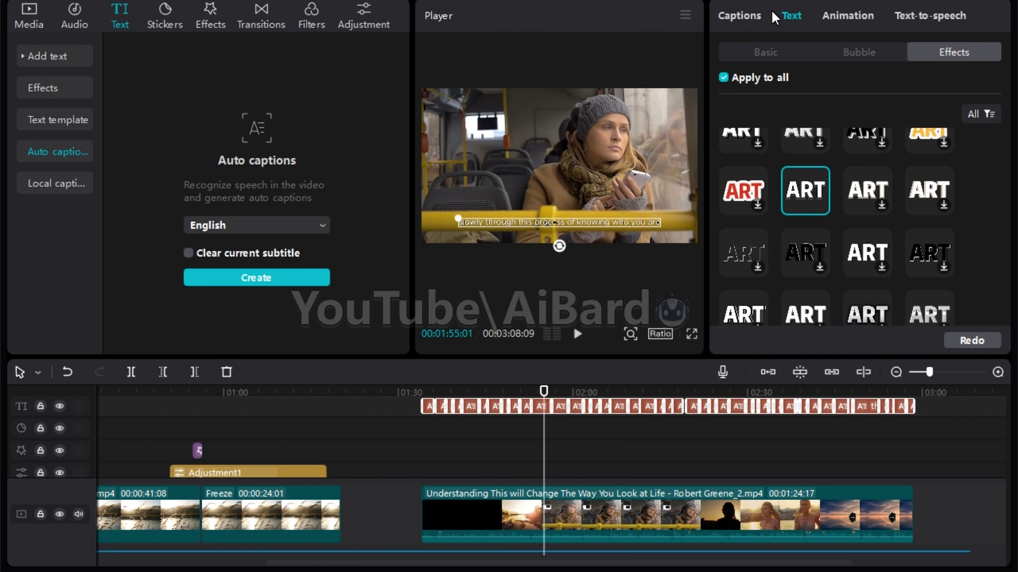
Examine the caption list at caption 9 and its text, animation, tracking and text-to-speech options
click(741, 24)
click(822, 93)
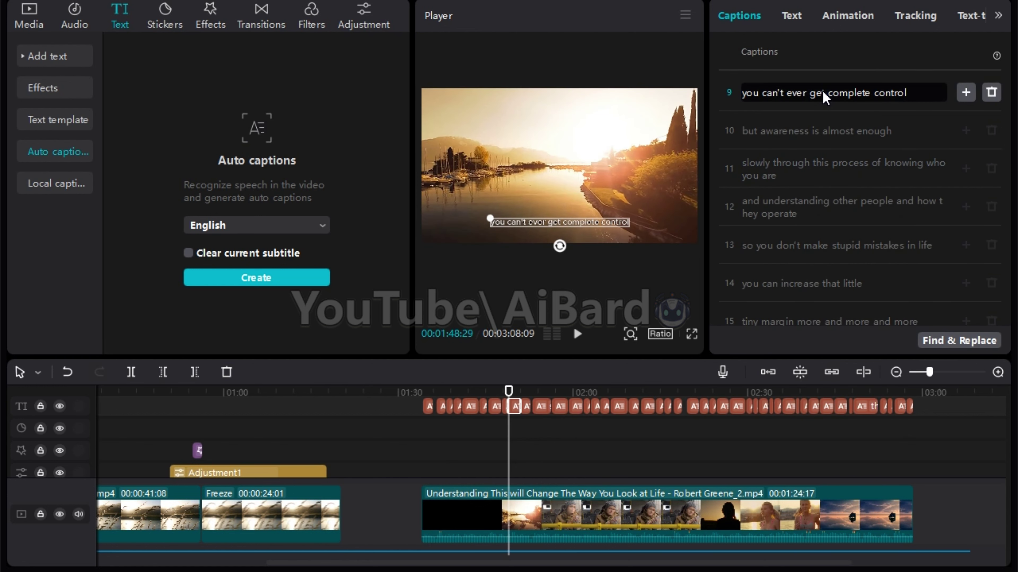
click(802, 17)
click(841, 22)
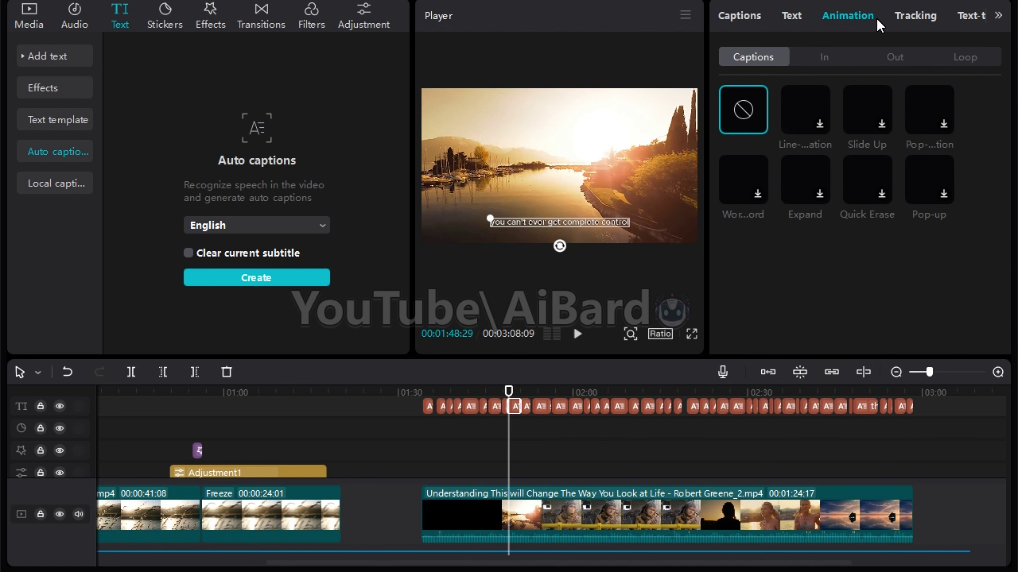
click(915, 18)
click(973, 18)
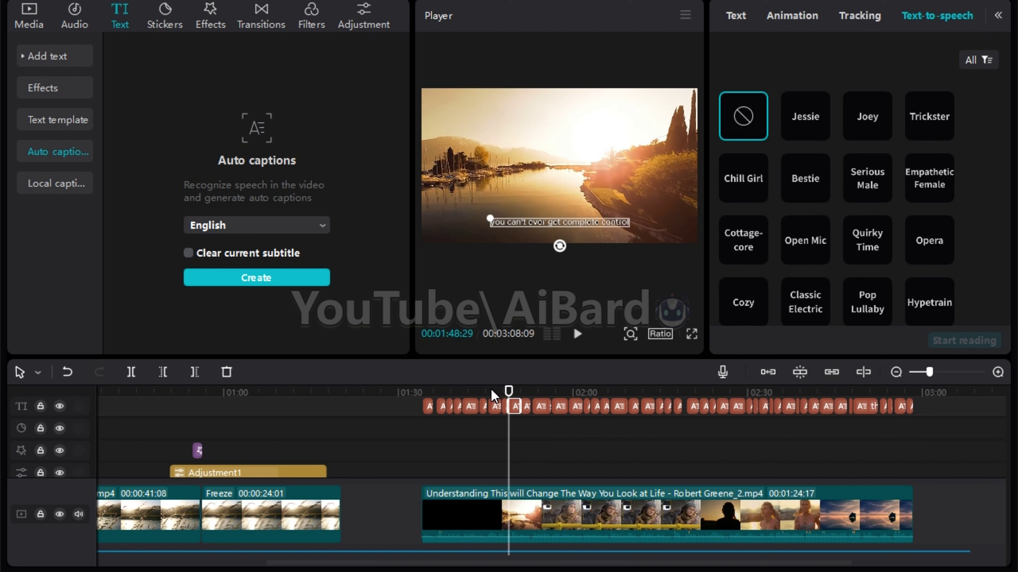
Return the playhead to the start of the timeline at 00:00:00:00
drag(508, 397, 82, 413)
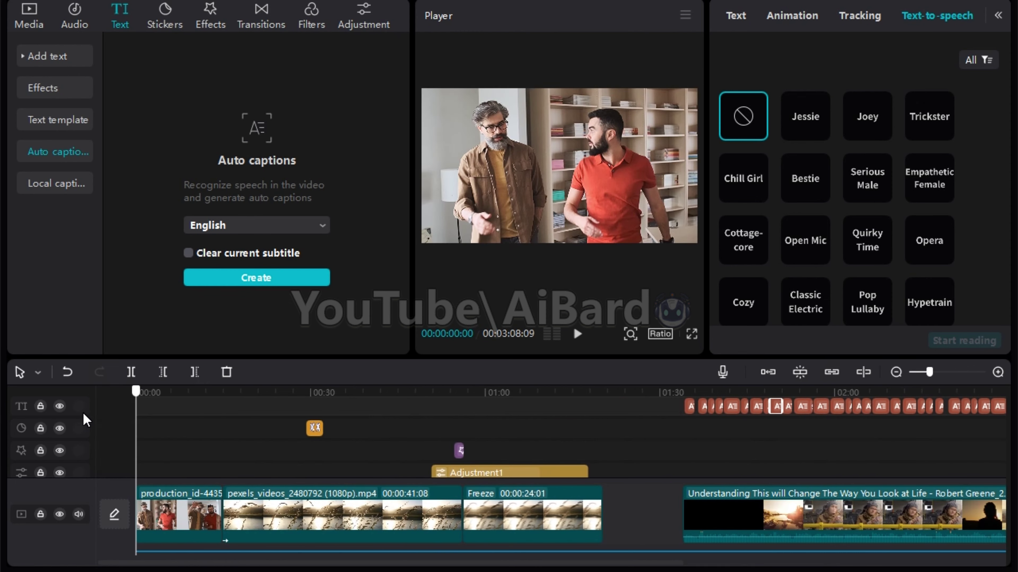
scroll(262, 406, down, 3)
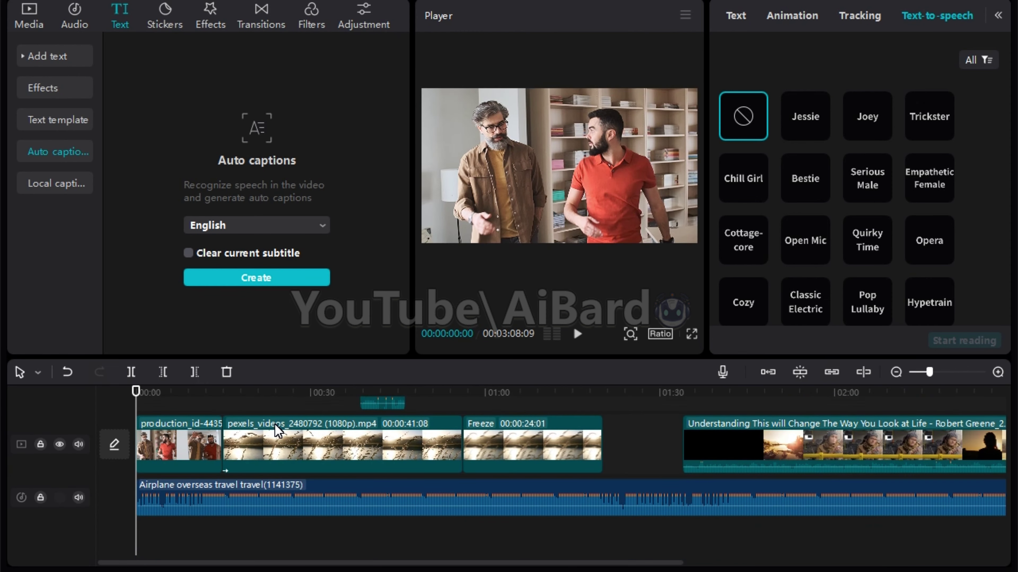
click(288, 537)
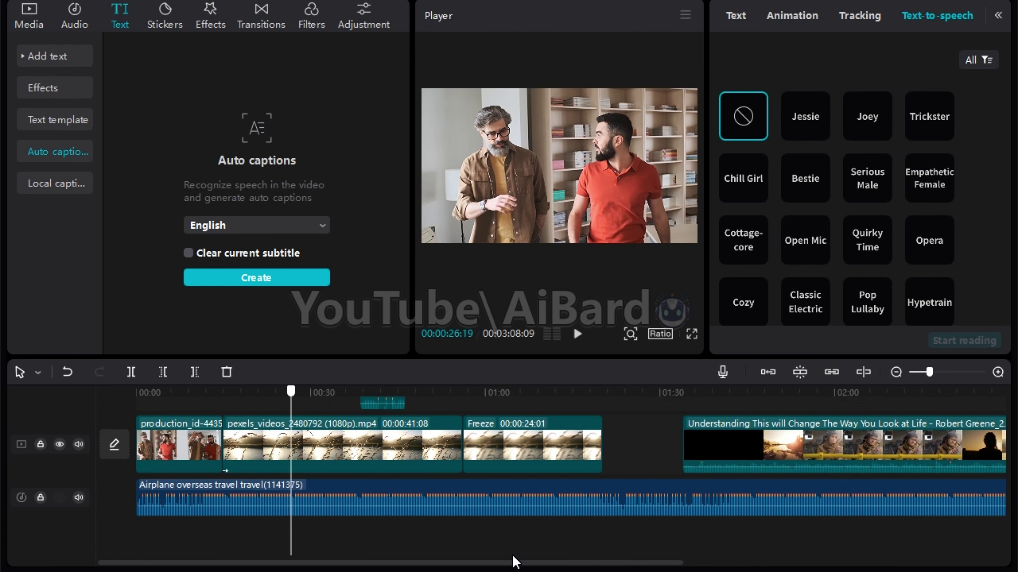
click(491, 537)
drag(287, 535, 140, 513)
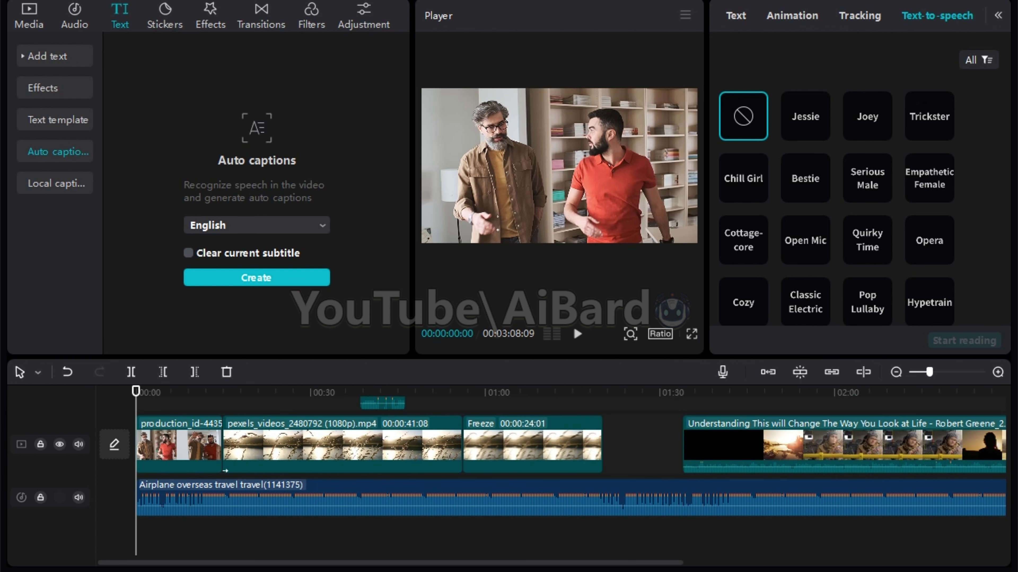
Review the keyboard shortcuts and presets, assign D to Delete among the Basic commands of Shortcut 1, and save
key(ctrl+k)
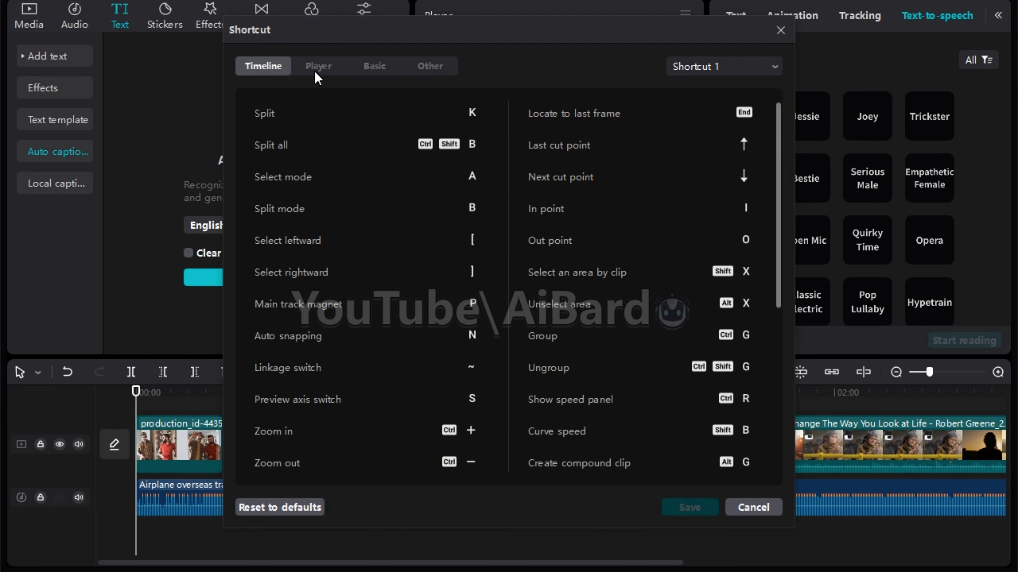
scroll(380, 288, down, 9)
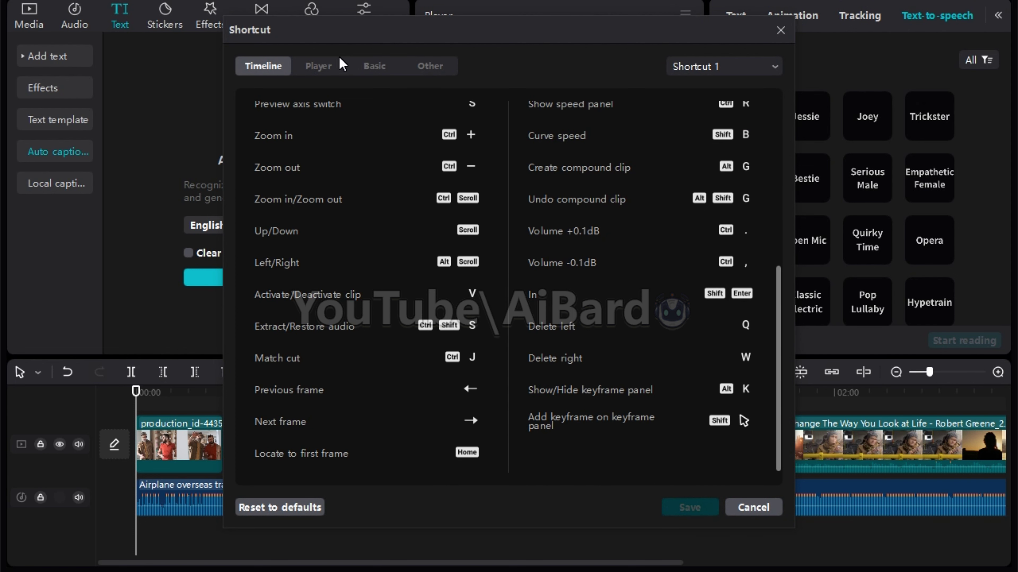
click(368, 71)
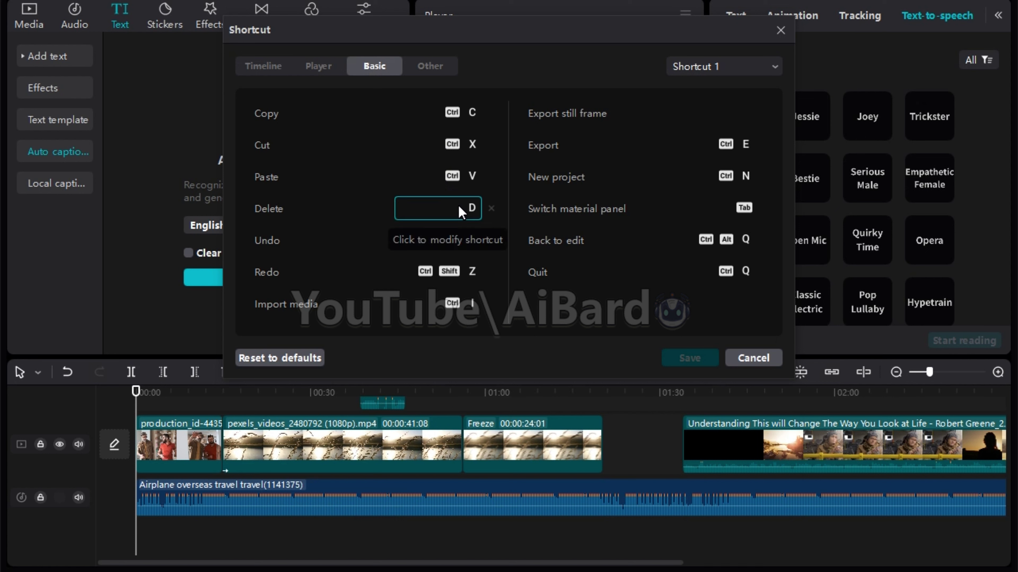
key(Delete)
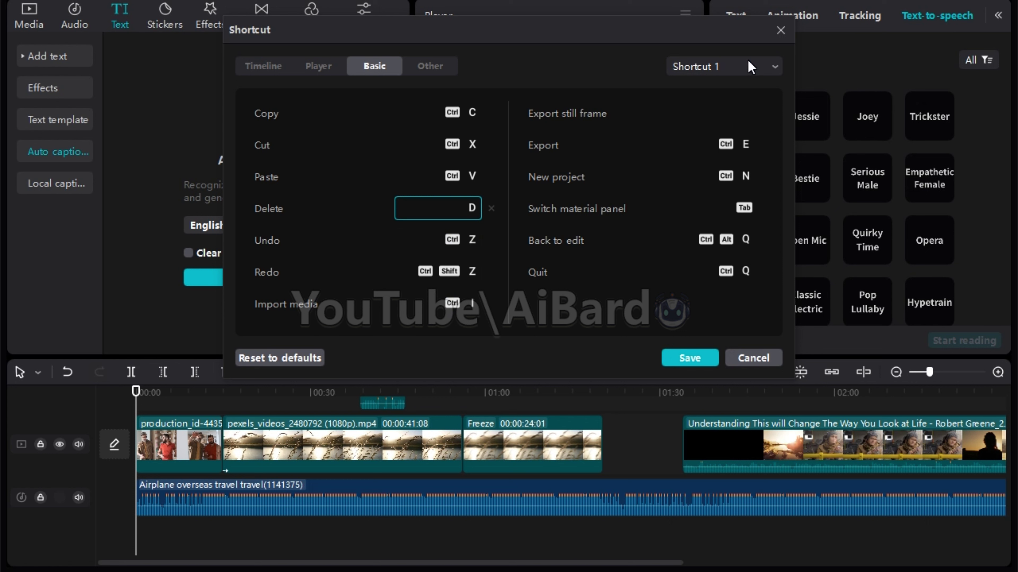
click(738, 67)
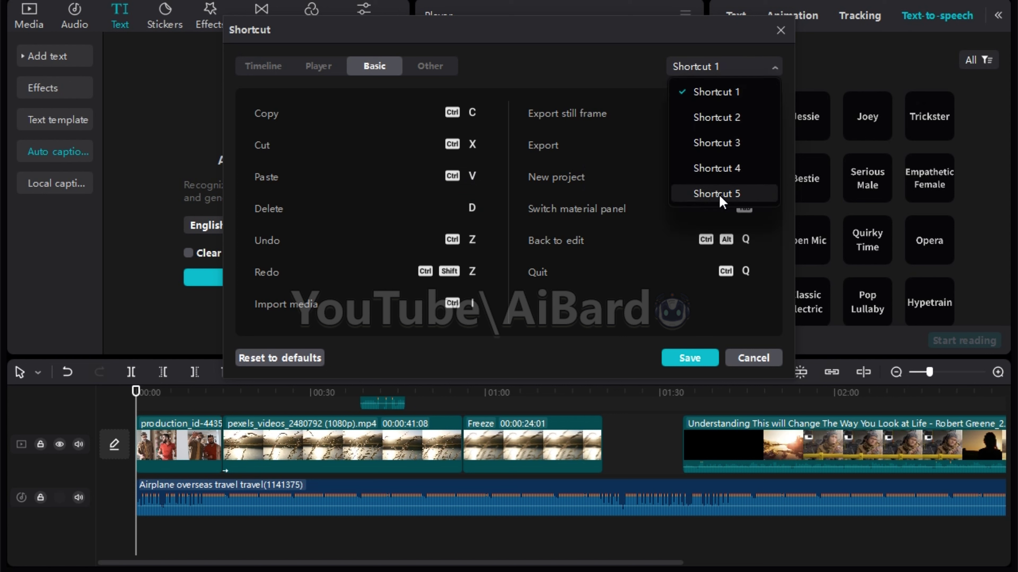
click(734, 70)
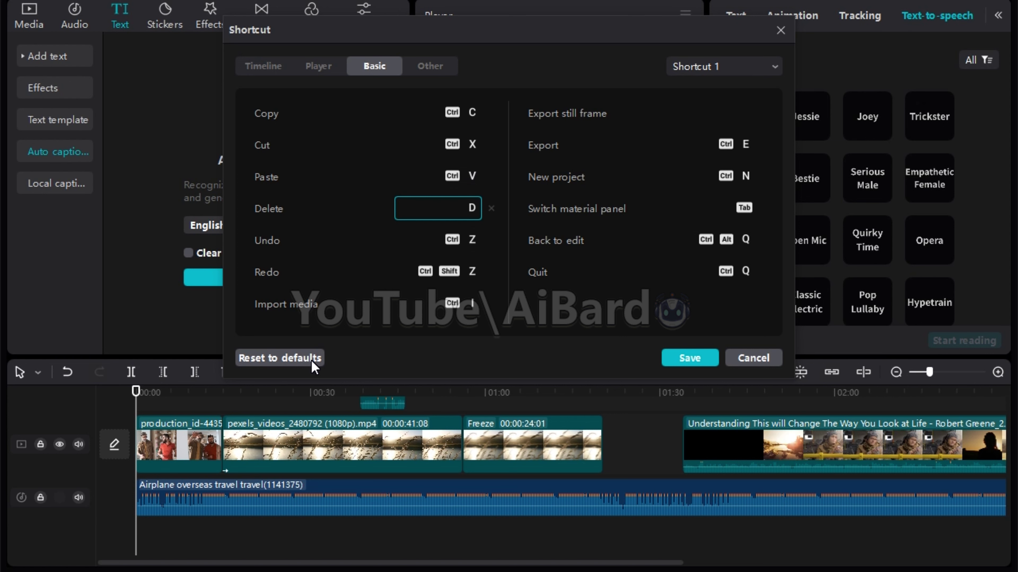
click(682, 355)
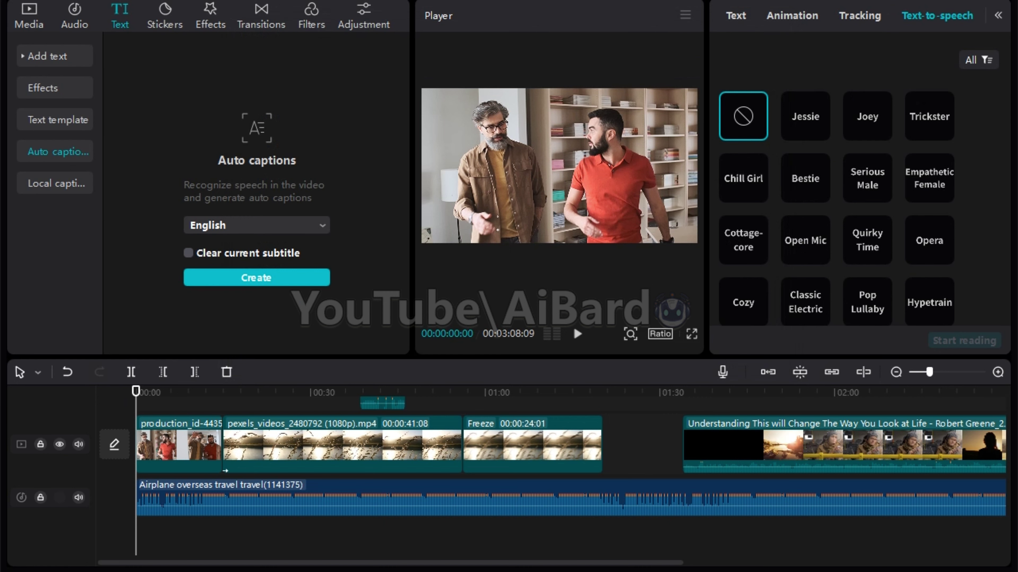
Open the export settings and title the exported file "video"
key(ctrl+e)
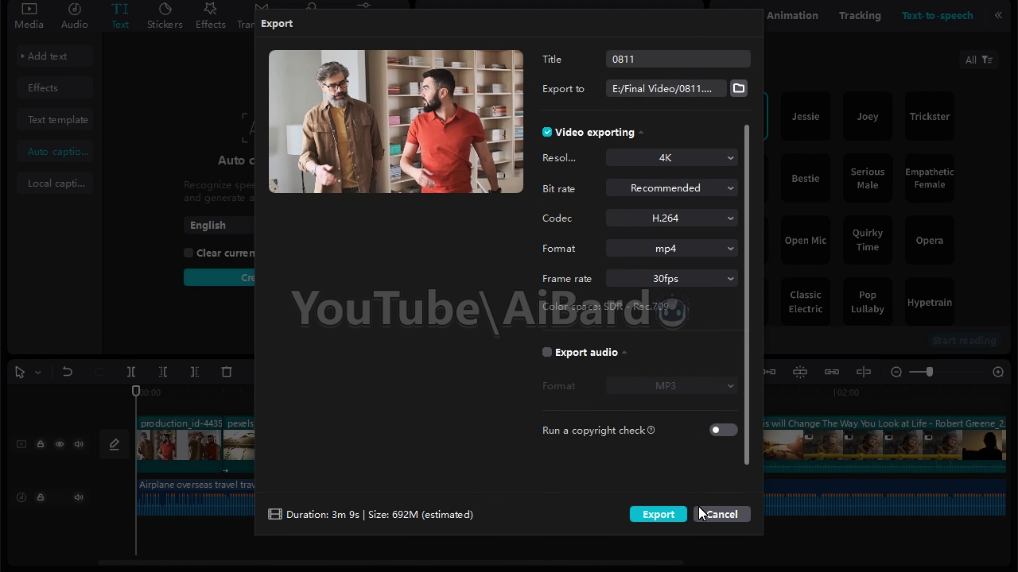
click(710, 518)
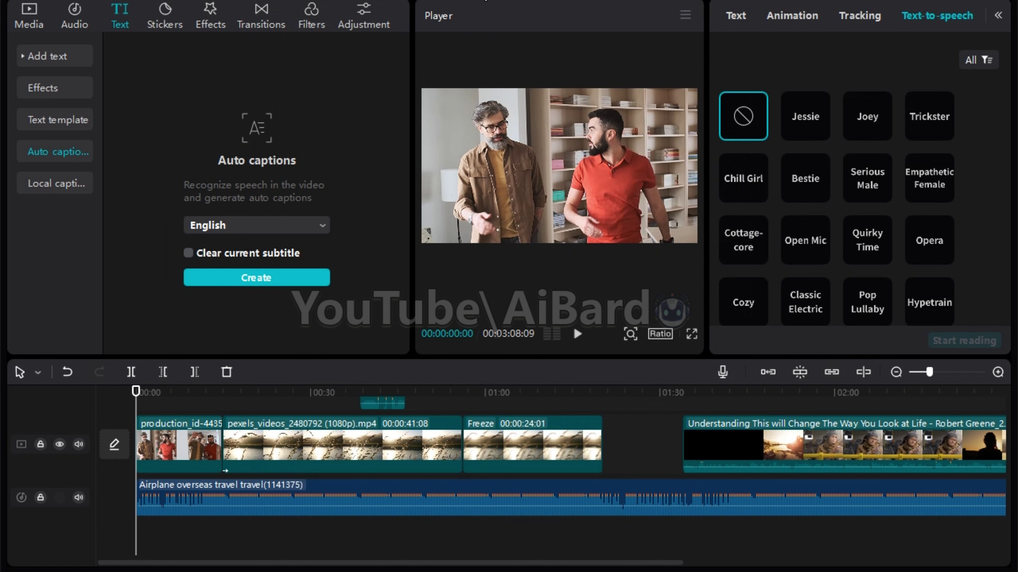
click(900, 1)
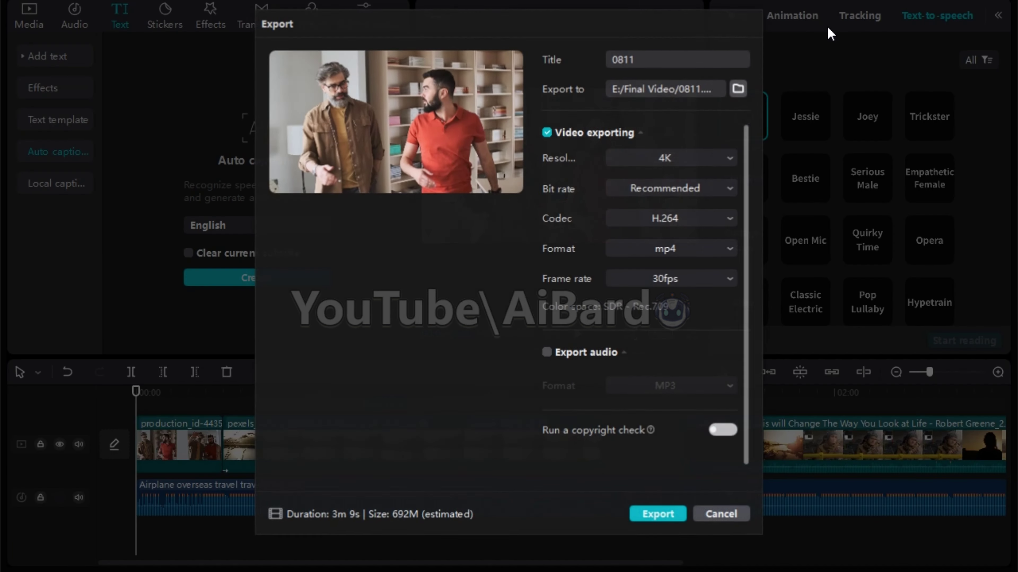
click(674, 60)
double_click(646, 61)
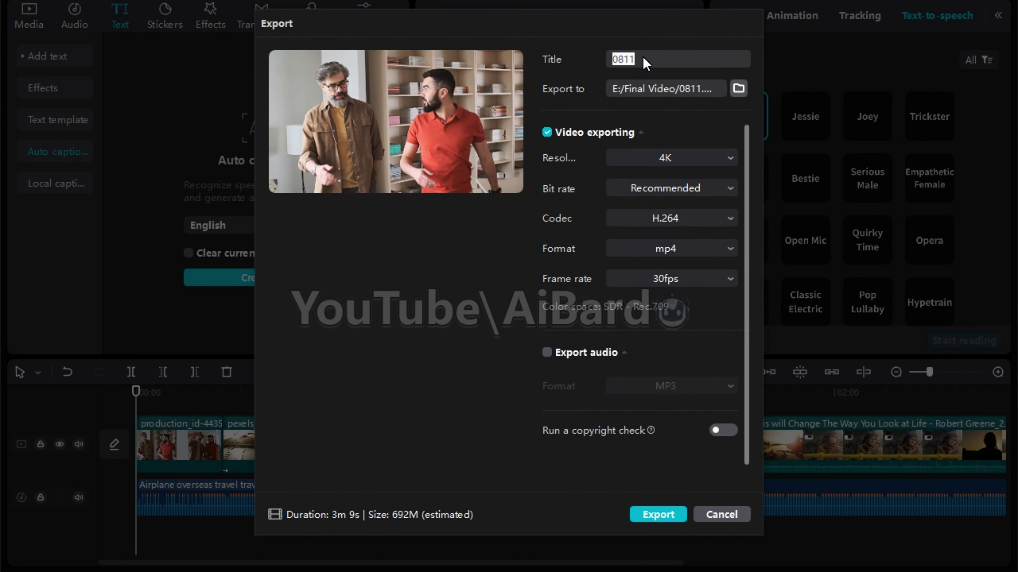
text(video)
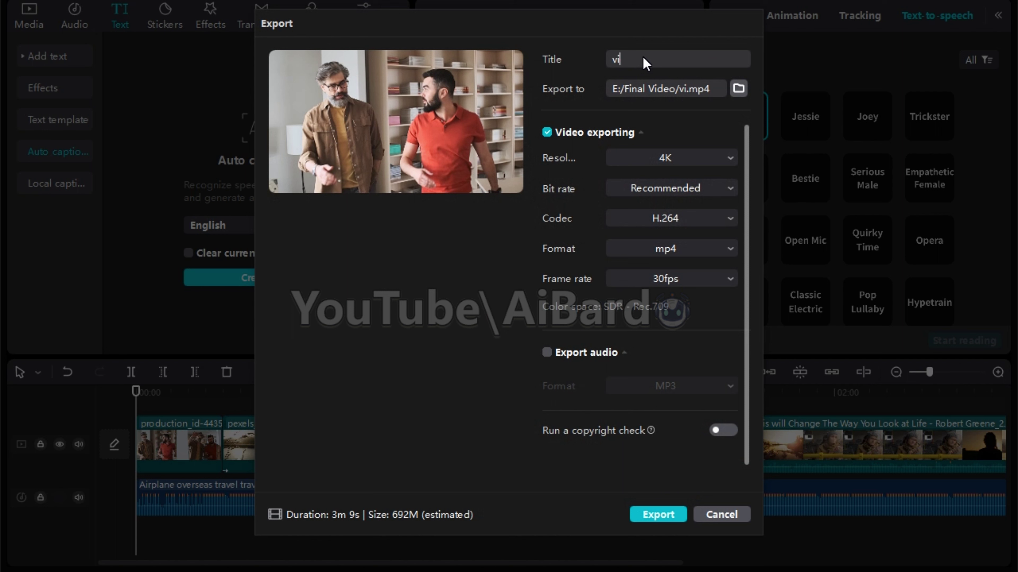